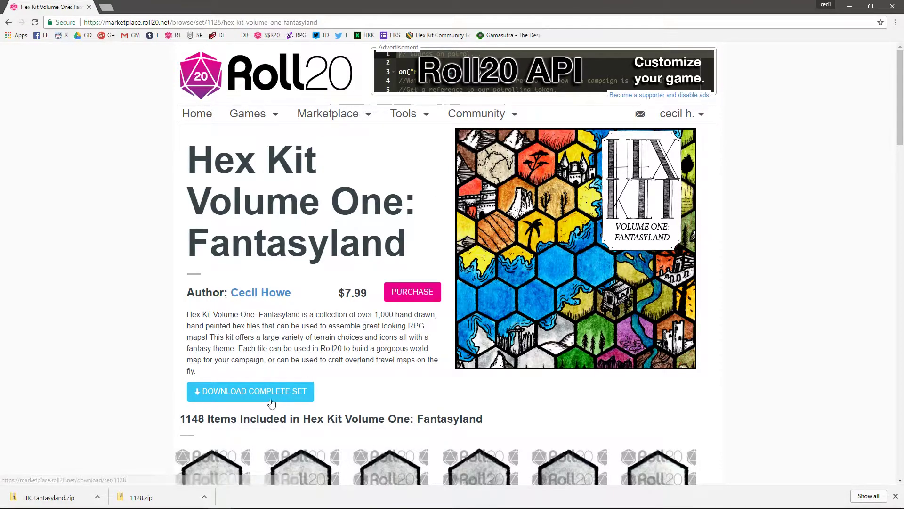
Re-download the complete Fantasyland tile set from Roll20 Marketplace as 1128.zip.
click(871, 7)
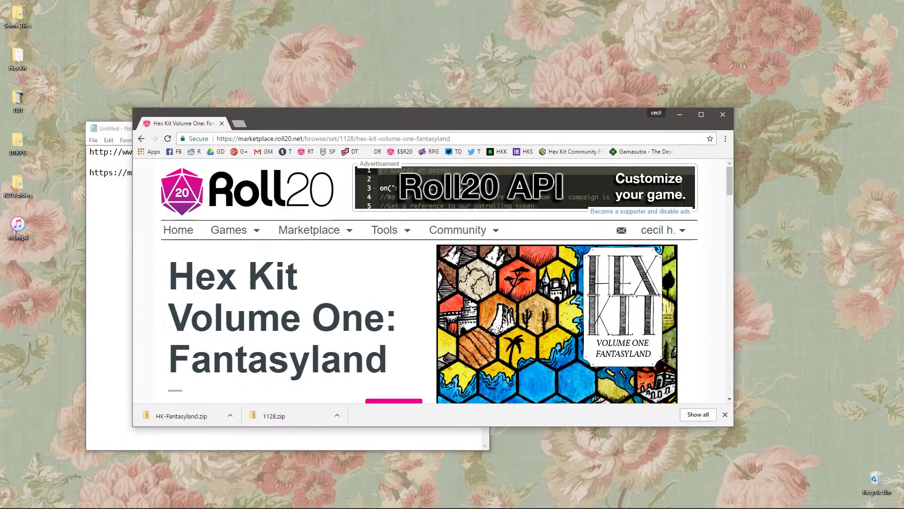
click(701, 116)
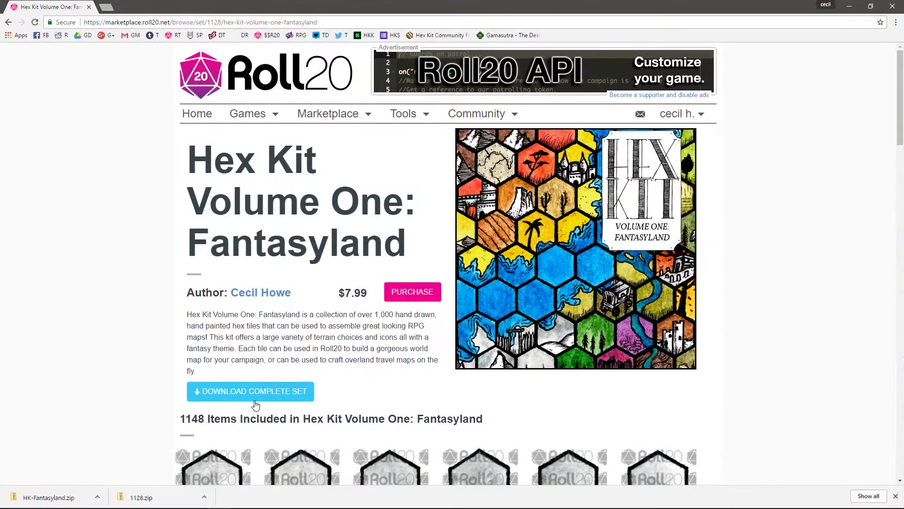
click(895, 497)
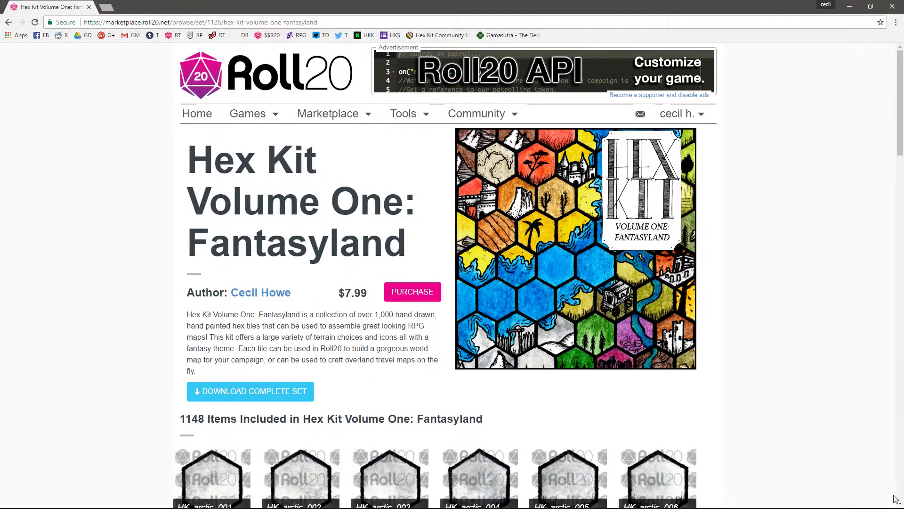
click(293, 393)
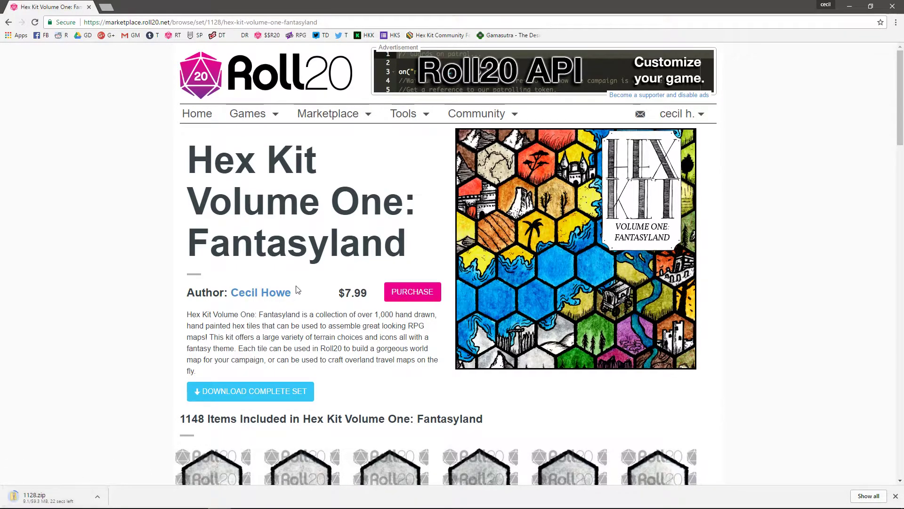
Copy the hex-kit.com HK-Fantasyland.zip link from the first line of the Notepad notes.
mouse_move(98, 507)
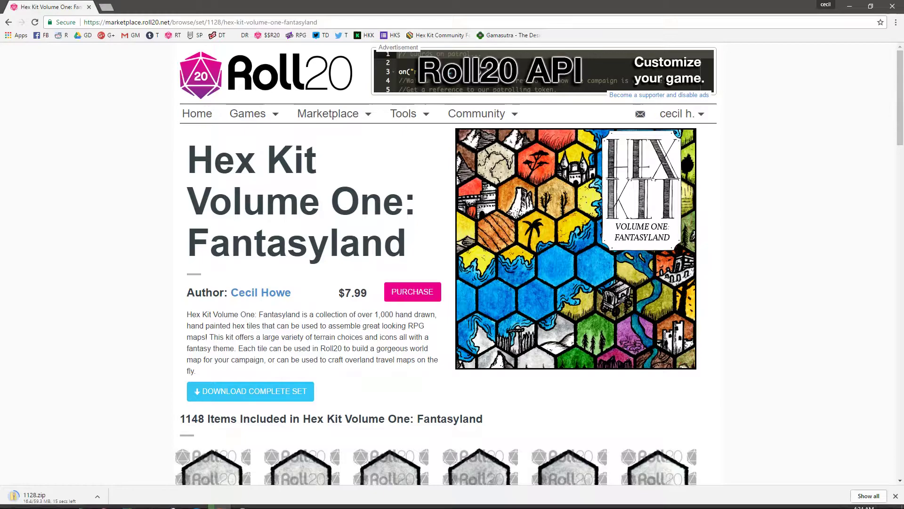
click(97, 506)
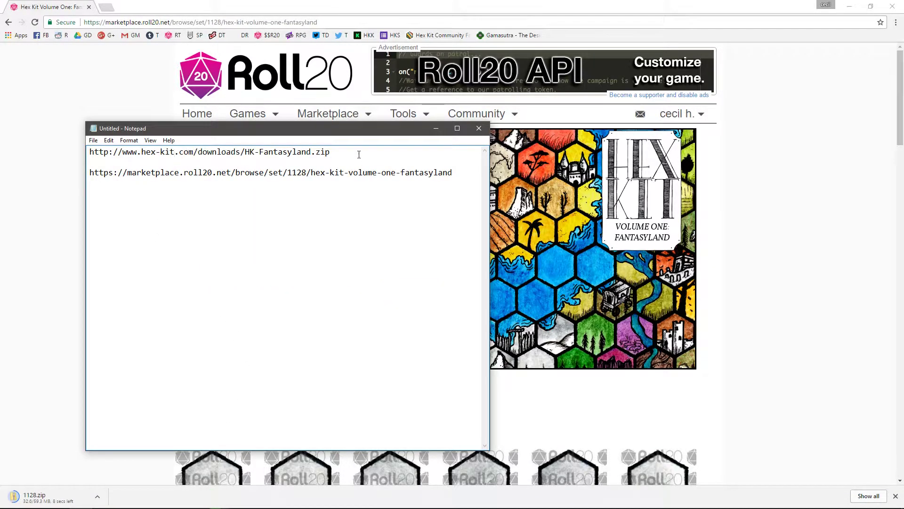
drag(359, 154, 89, 152)
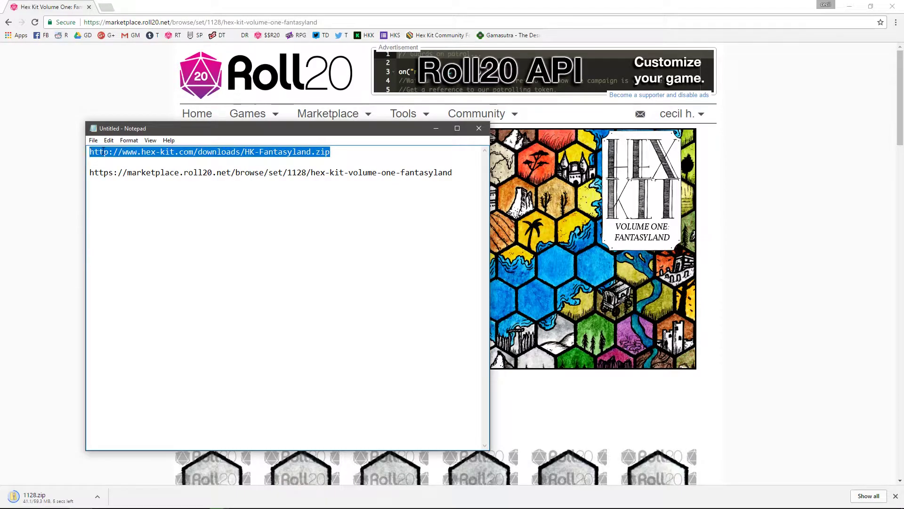
right_click(103, 153)
click(132, 180)
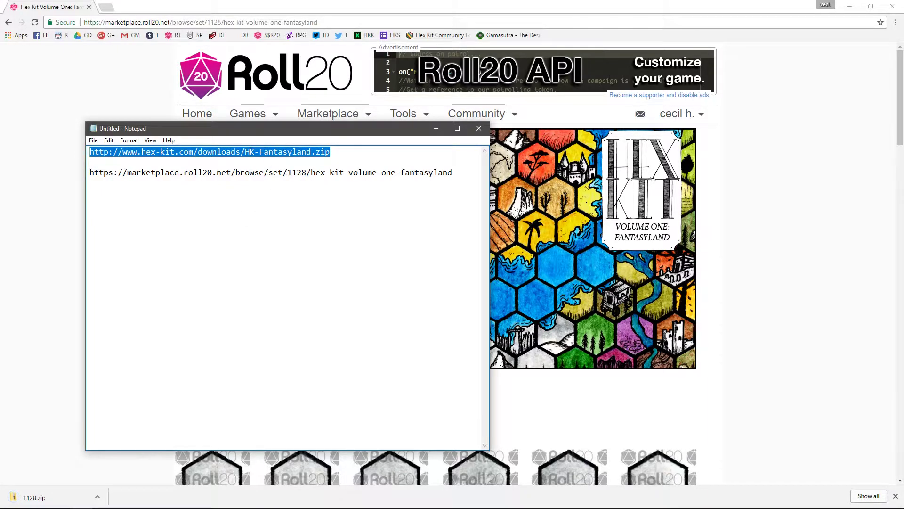
right_click(251, 152)
Download HK-Fantasyland.zip by pasting the copied link into a new Chrome tab.
click(263, 183)
click(108, 9)
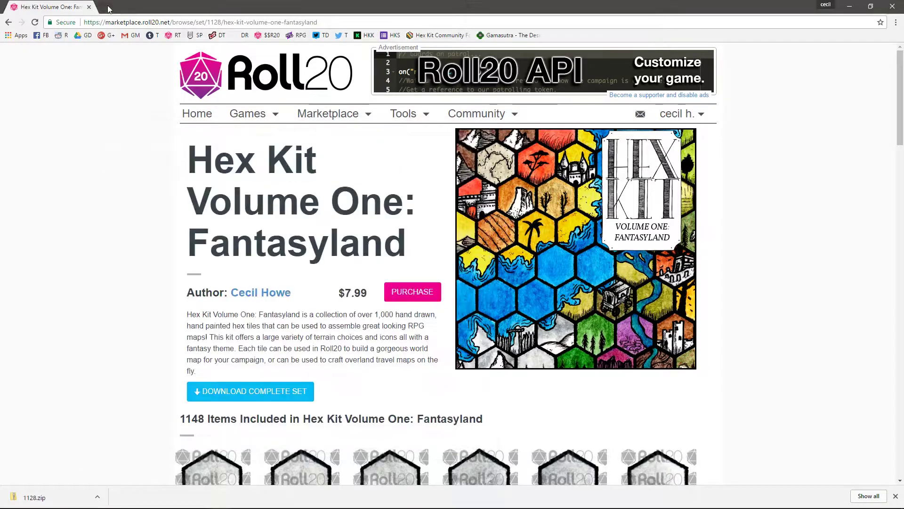
click(108, 8)
right_click(146, 23)
click(195, 86)
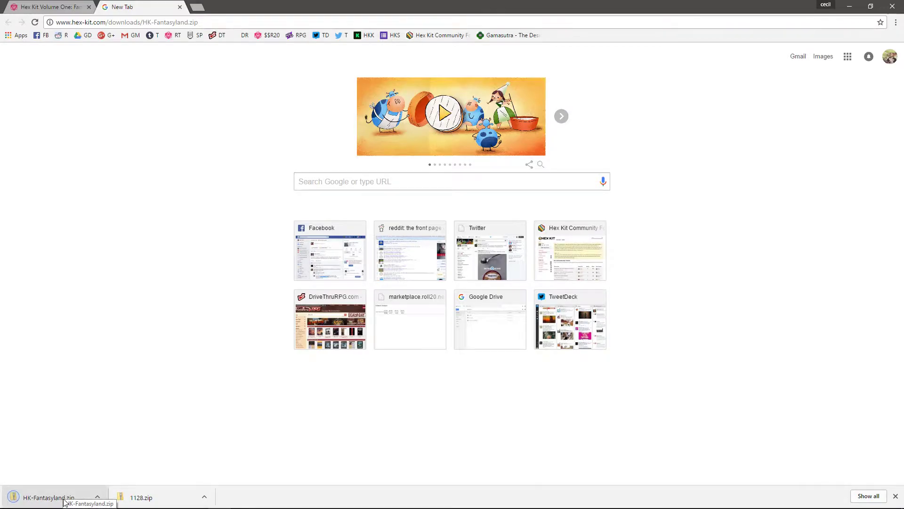
Minimize Chrome to reveal the desktop.
click(242, 501)
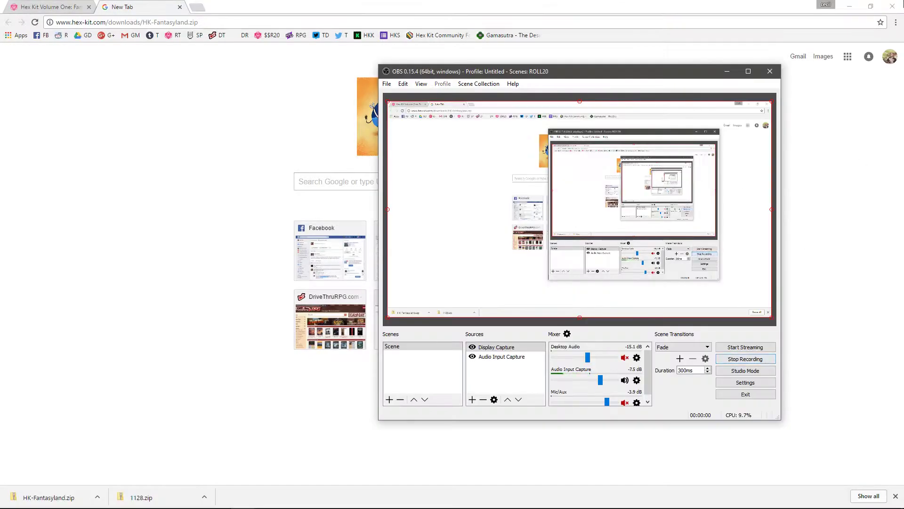
click(849, 6)
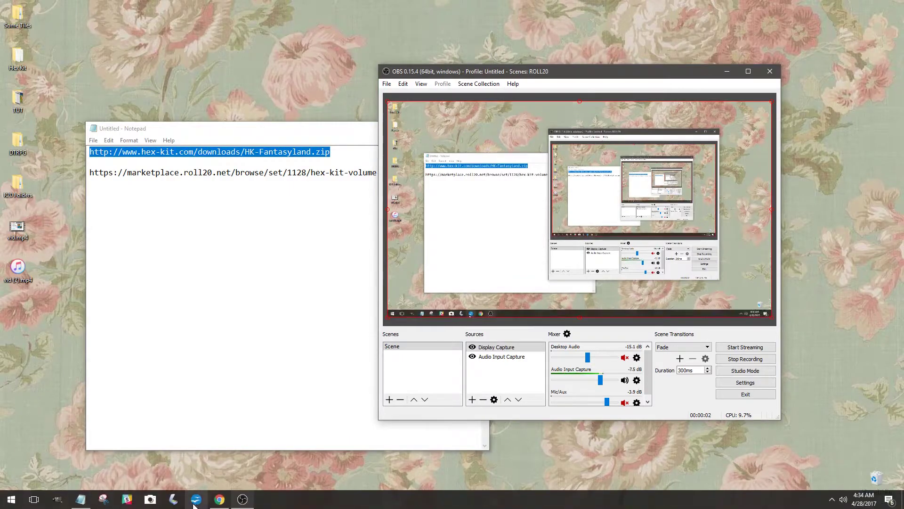
click(12, 499)
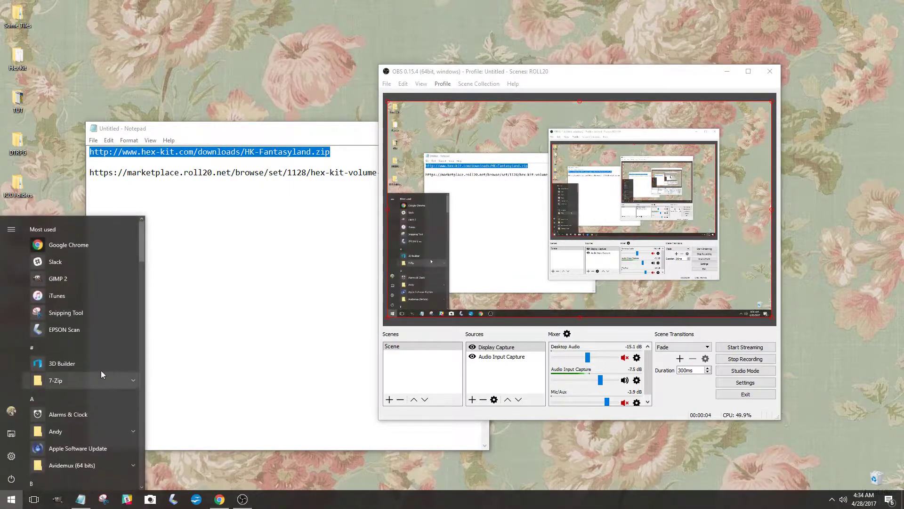
Move HK-Fantasyland.zip and 1128.zip from Downloads onto the desktop, then clear the desktop.
click(11, 434)
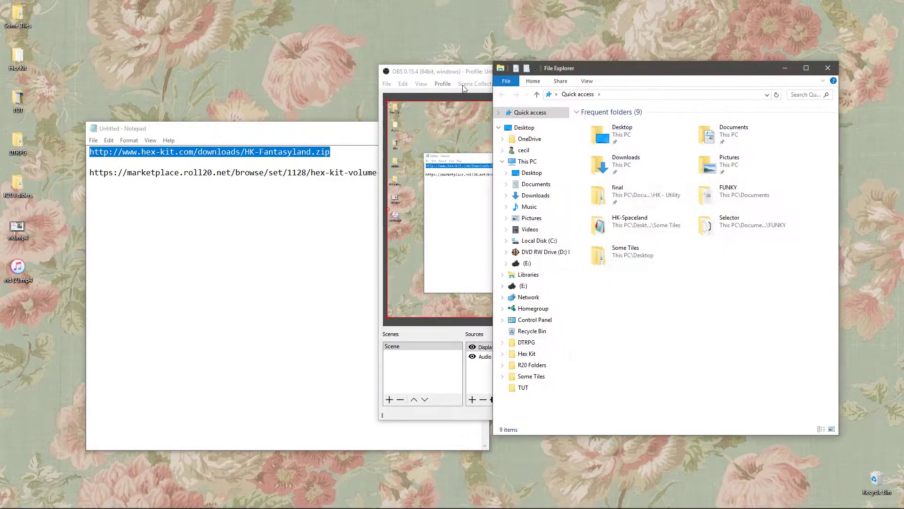
click(464, 89)
click(726, 72)
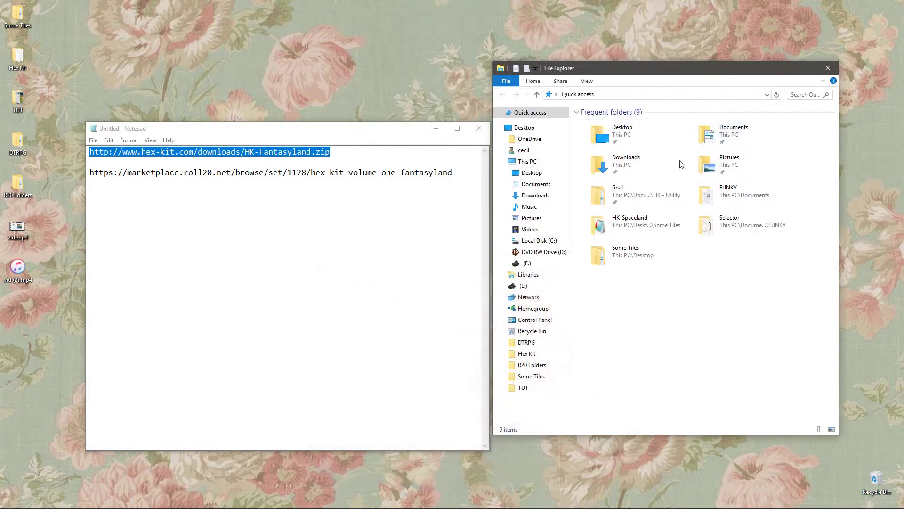
double_click(626, 165)
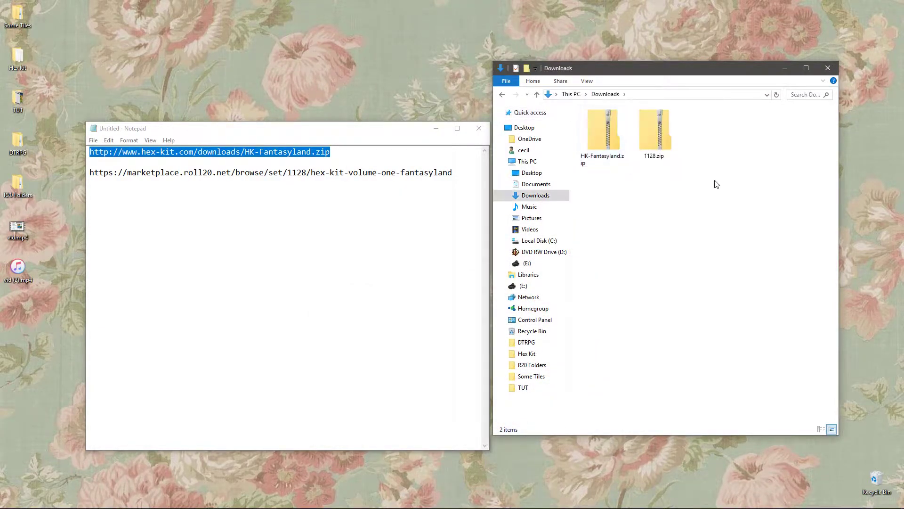
drag(716, 184, 207, 85)
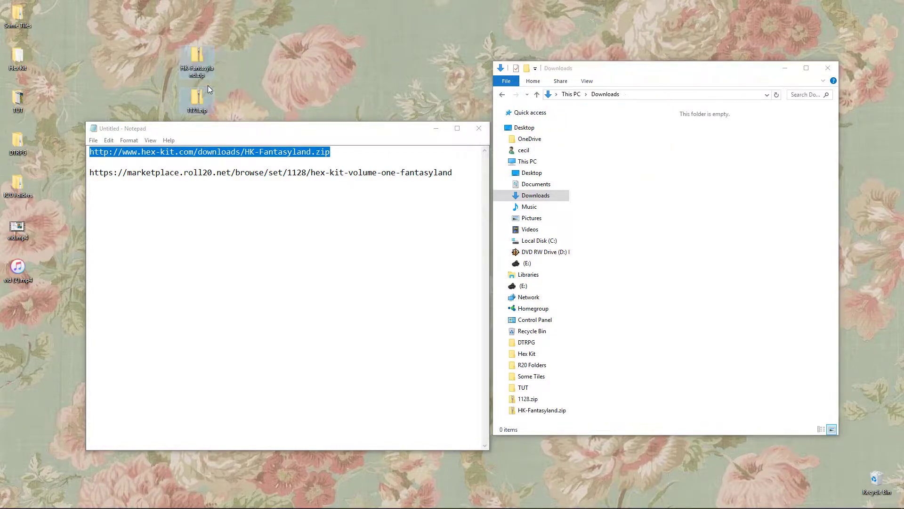
click(827, 68)
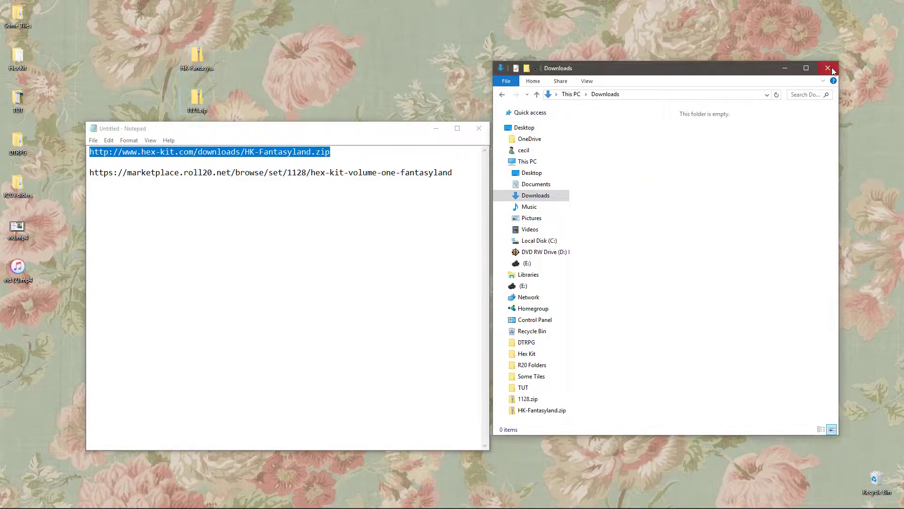
click(437, 127)
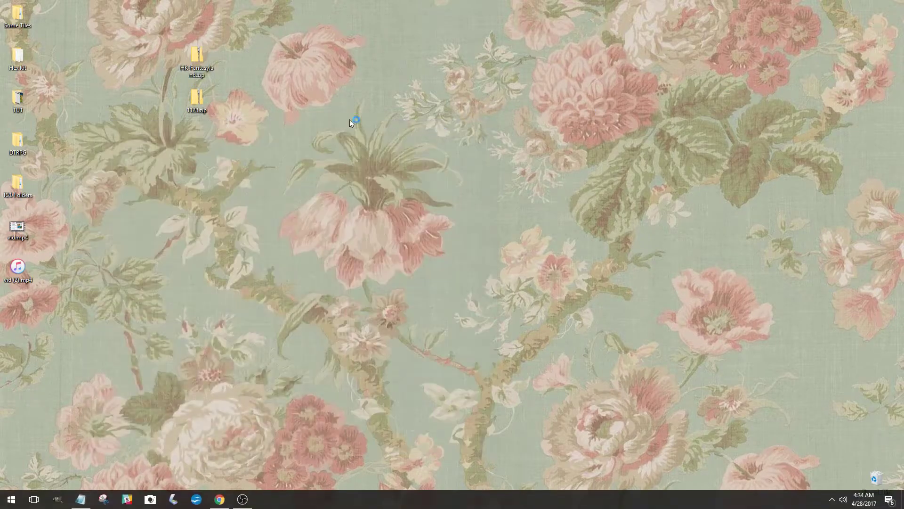
Extract the HK-Fantasyland folder from HK-Fantasyland.zip onto the desktop.
double_click(198, 60)
click(618, 125)
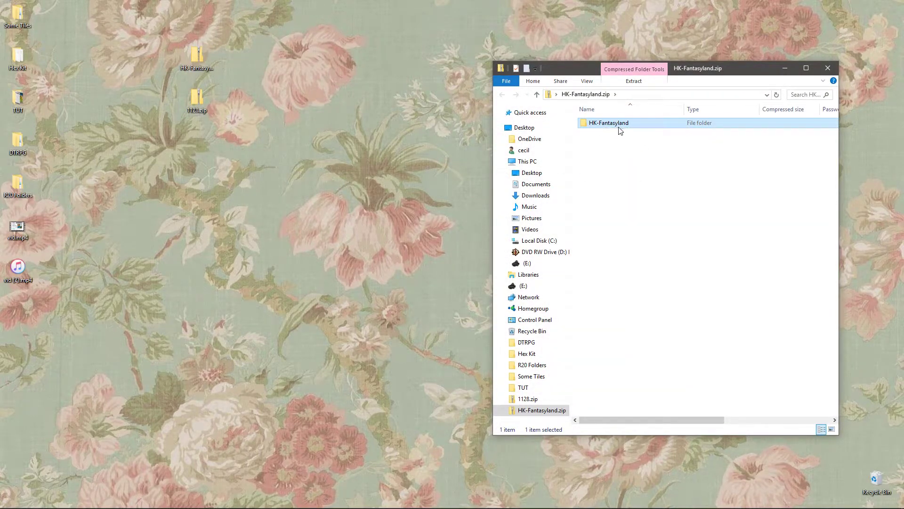
drag(617, 128, 439, 174)
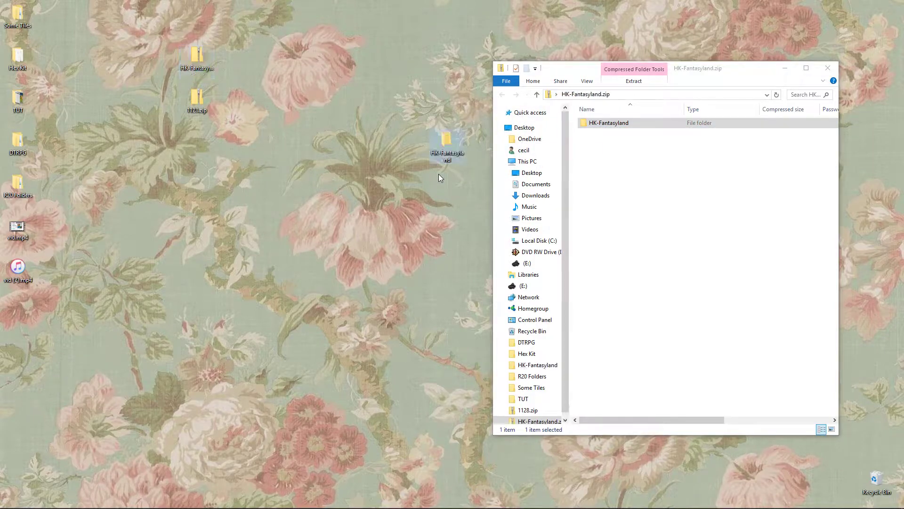
click(829, 69)
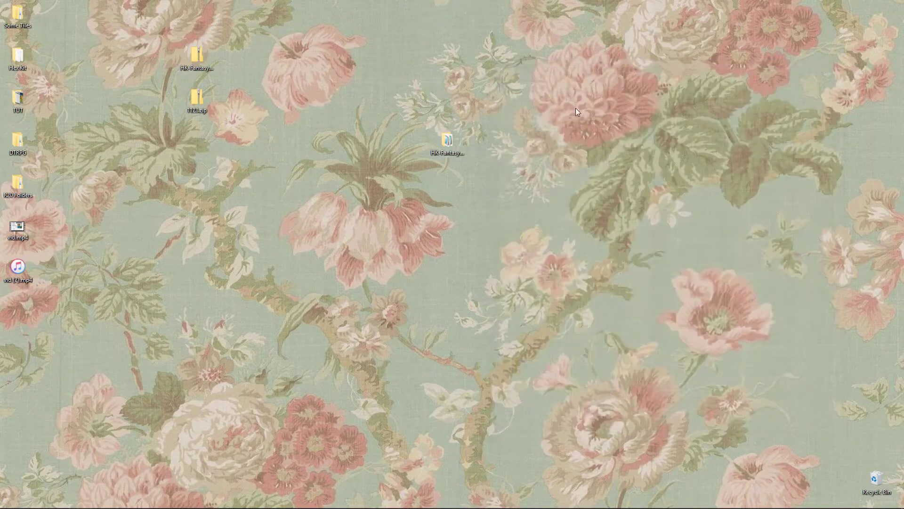
Browse the extracted HK - Arctic and HK - Mountain folders, then open 1128.zip.
double_click(458, 141)
double_click(620, 122)
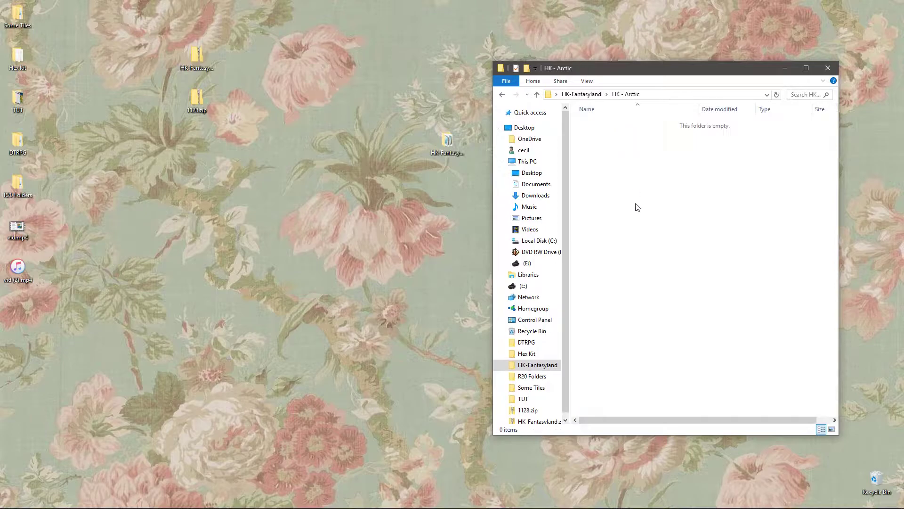
click(502, 95)
scroll(617, 278, down, 2)
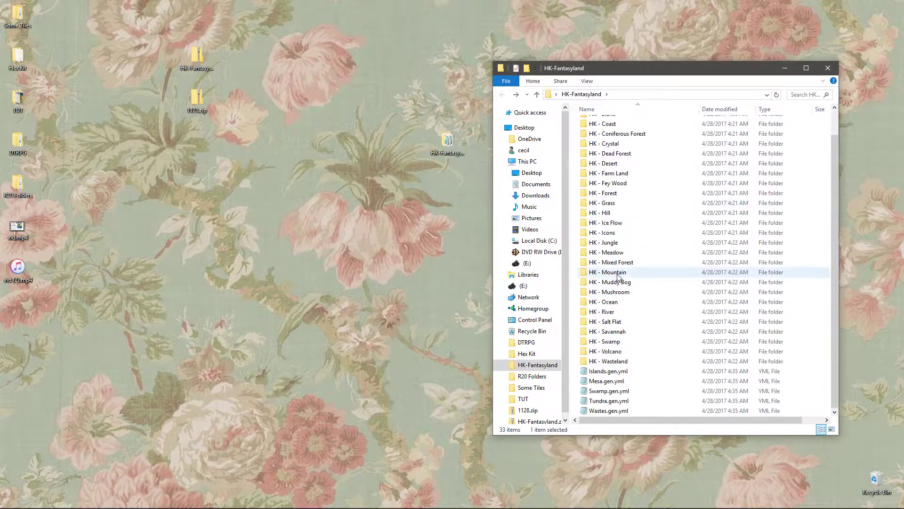
double_click(617, 277)
click(503, 94)
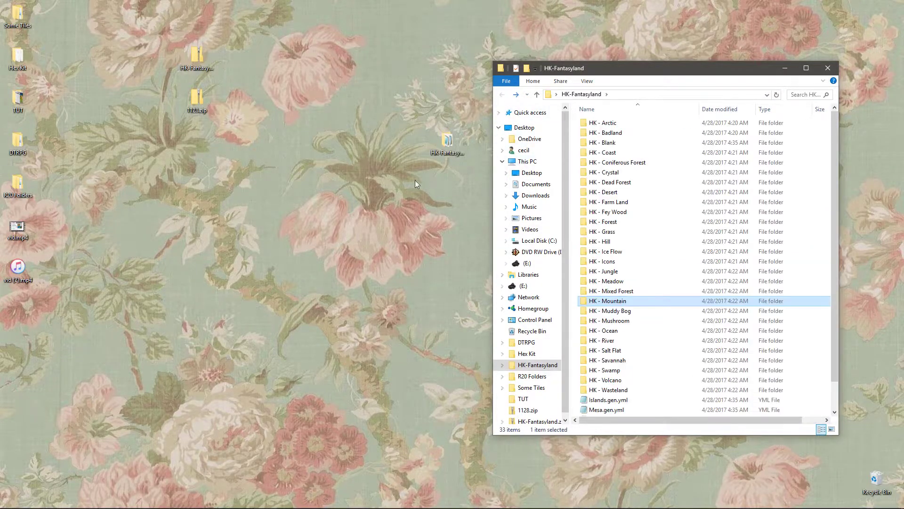
click(361, 121)
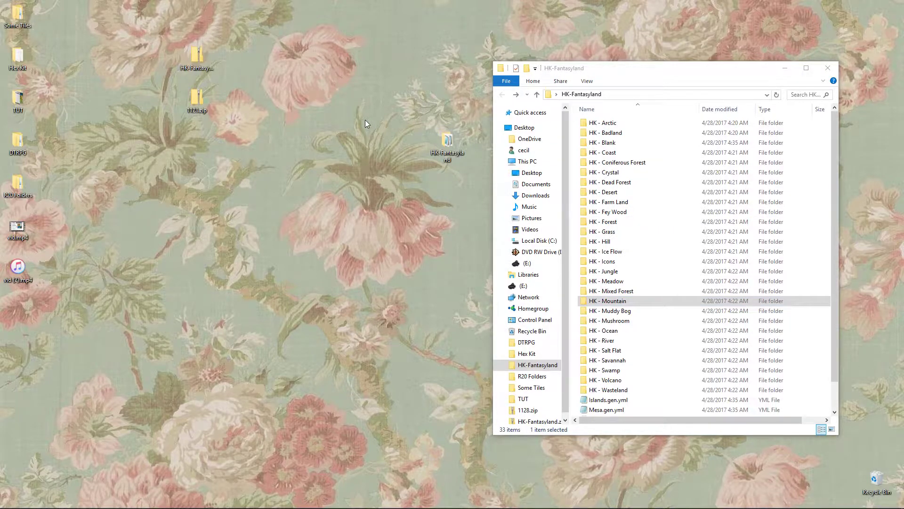
double_click(191, 98)
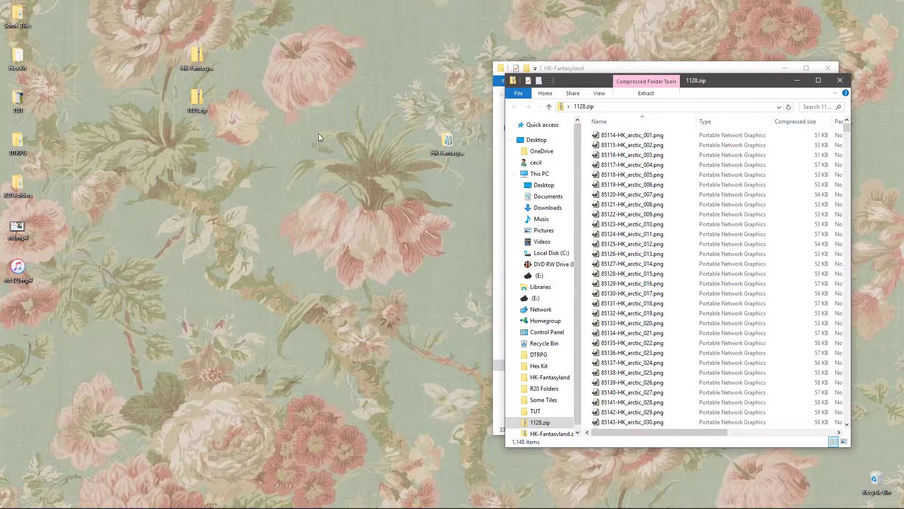
Create a desktop folder with the default name 'New folder'.
right_click(292, 135)
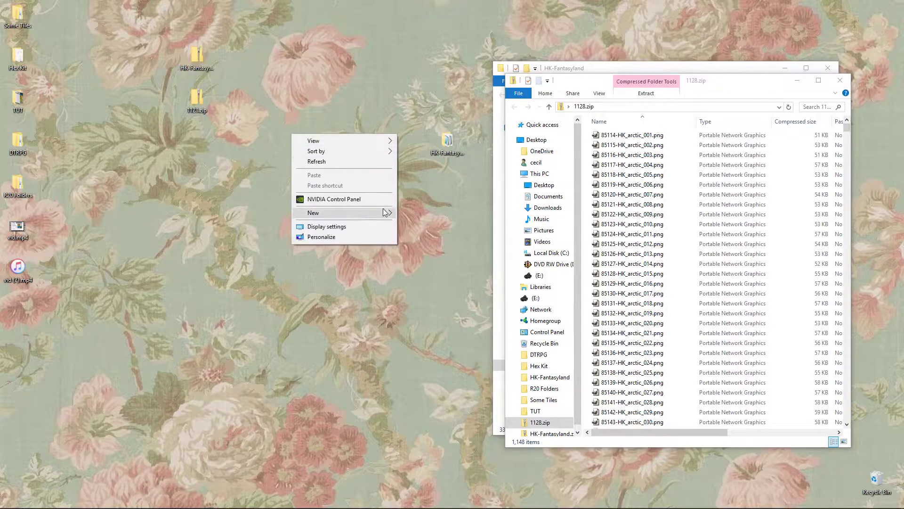
mouse_move(372, 213)
click(429, 214)
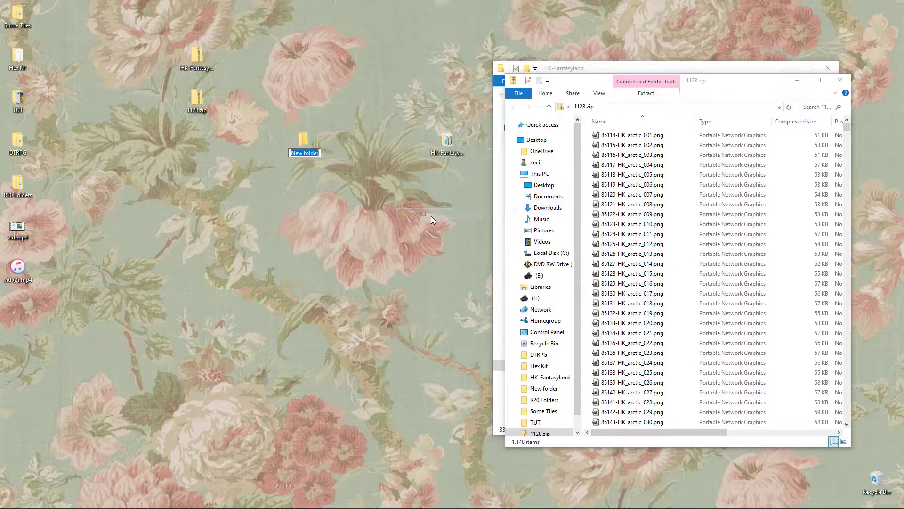
key(Return)
Copy all 1,148 tiles from 1128.zip into New folder and close the archive.
click(683, 135)
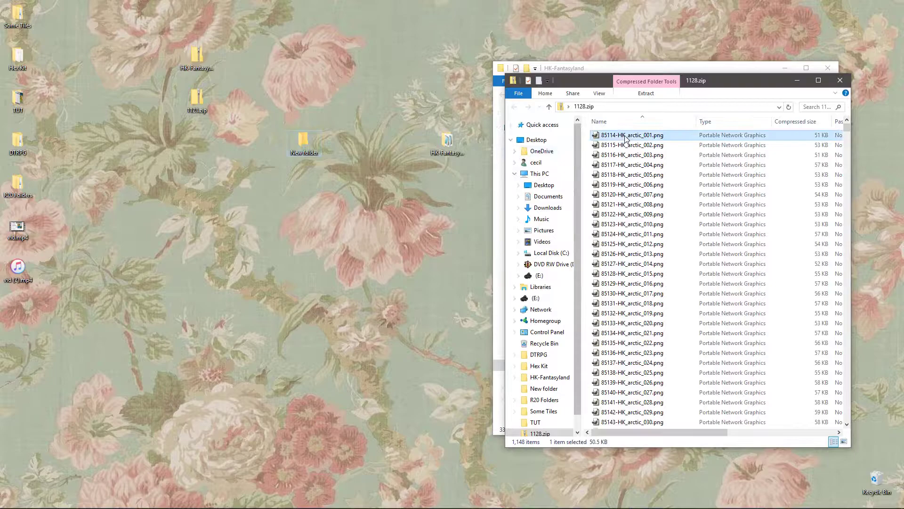
drag(848, 130, 866, 422)
shift+click(682, 423)
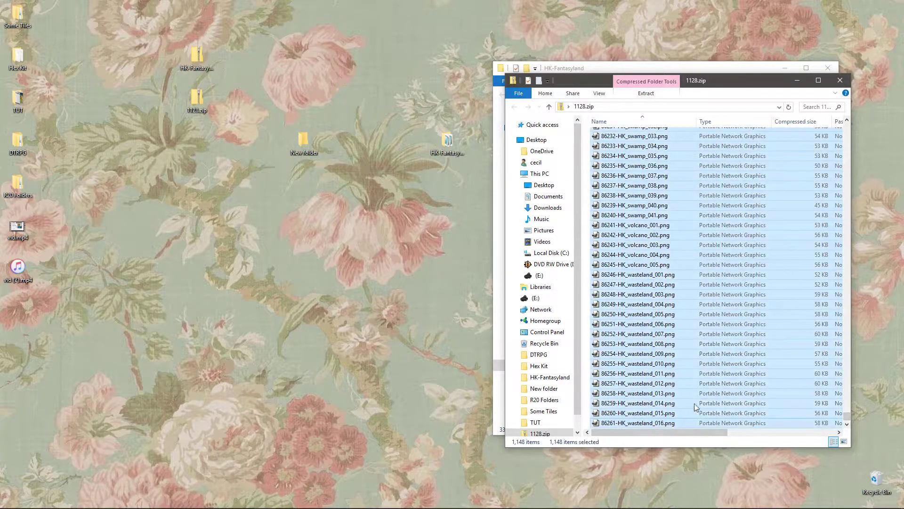
double_click(295, 141)
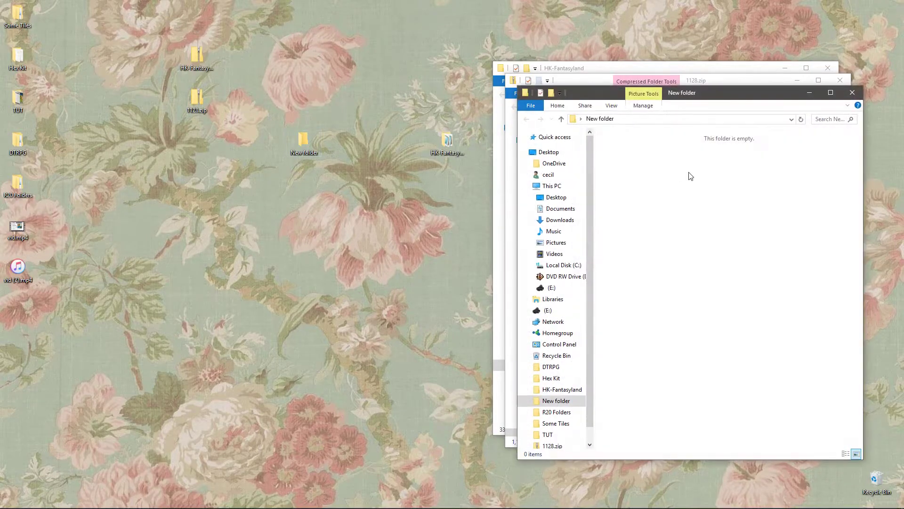
drag(709, 99, 434, 198)
drag(754, 165, 502, 304)
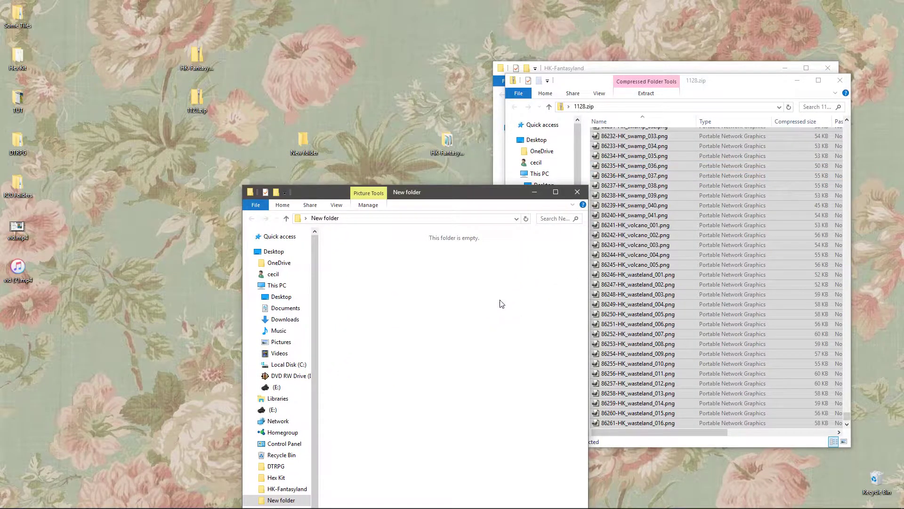
click(840, 81)
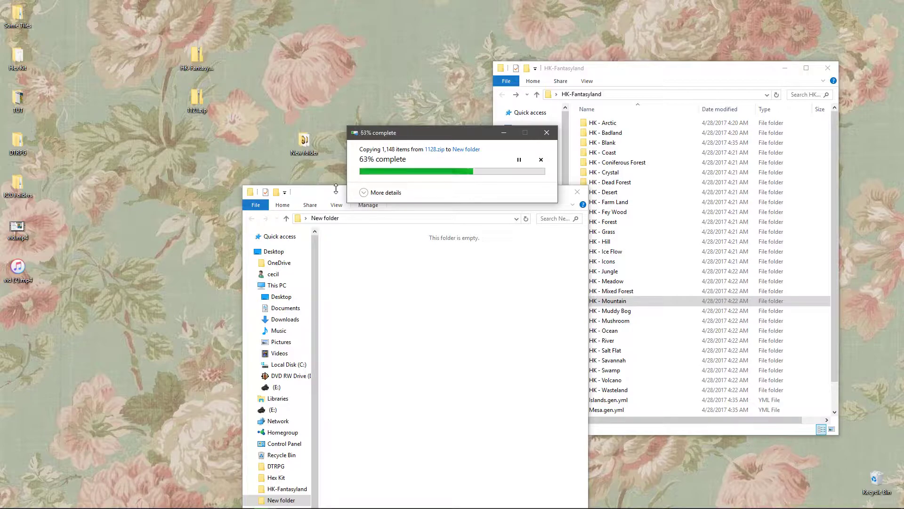
Reposition the New folder window to the left while the copy finishes.
drag(337, 198, 324, 146)
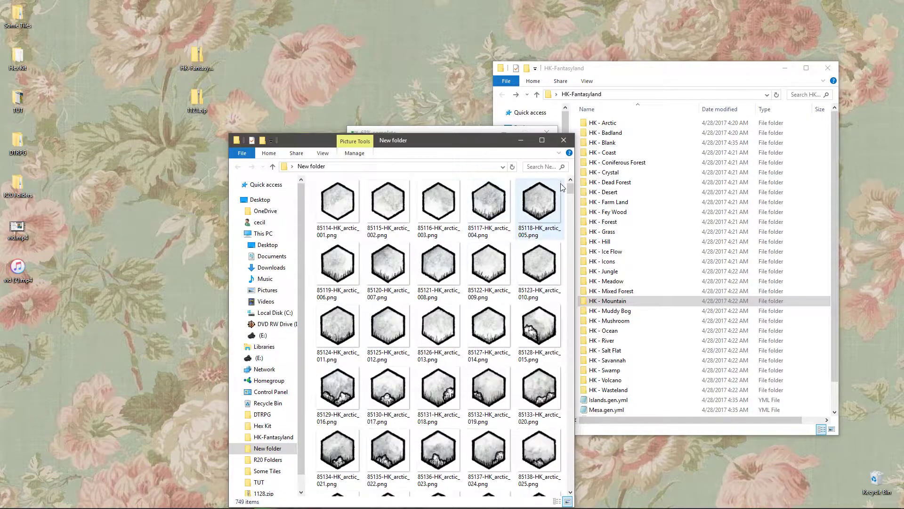
mouse_move(569, 187)
mouse_down()
mouse_move(574, 214)
mouse_move(571, 188)
mouse_up()
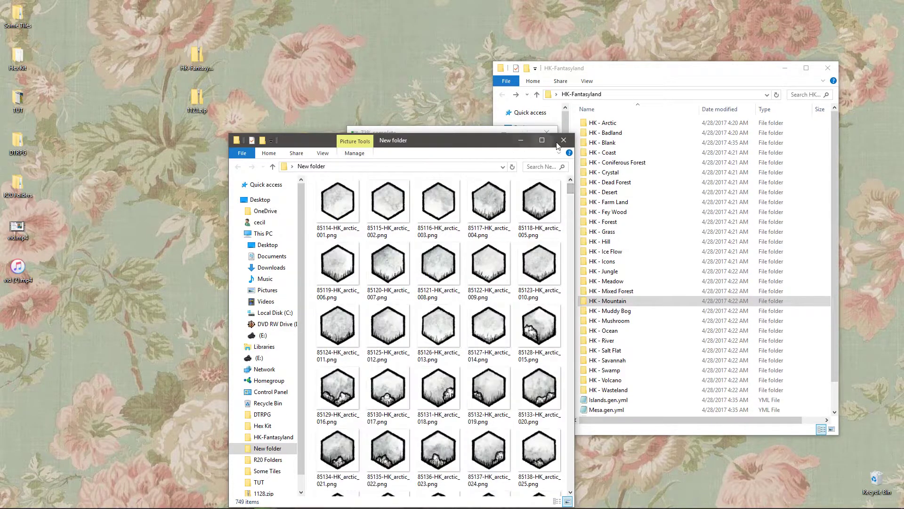
drag(476, 145, 302, 86)
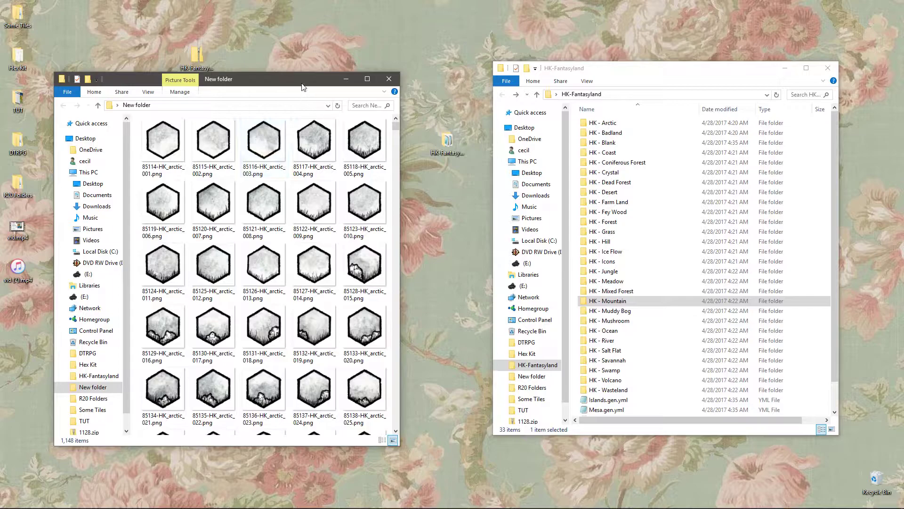
Select arctic_001 through arctic_072 and move the 72 tiles into HK - Arctic.
drag(301, 85, 331, 208)
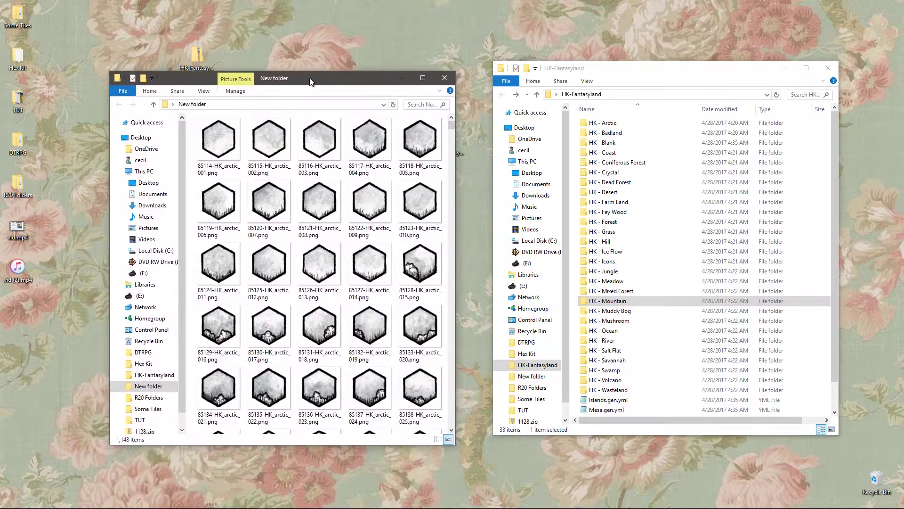
drag(610, 73, 616, 80)
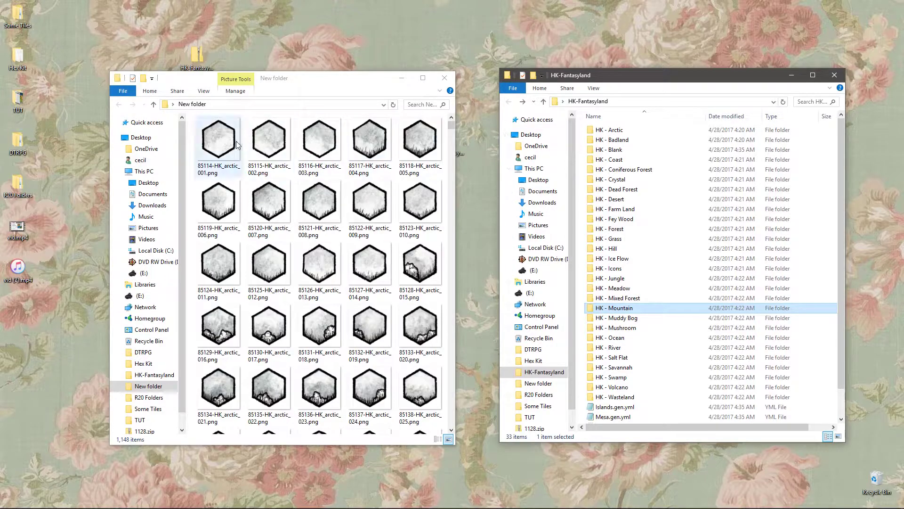
click(211, 140)
scroll(330, 282, down, 10)
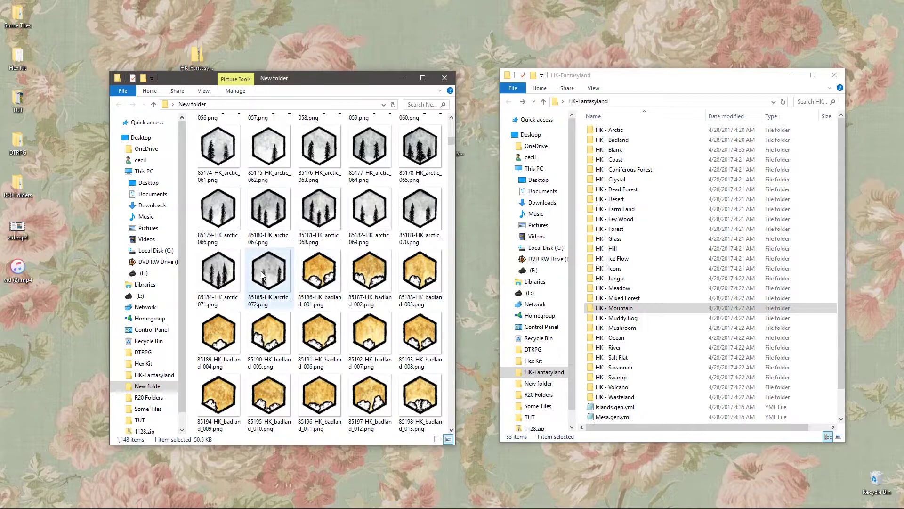
shift+click(262, 276)
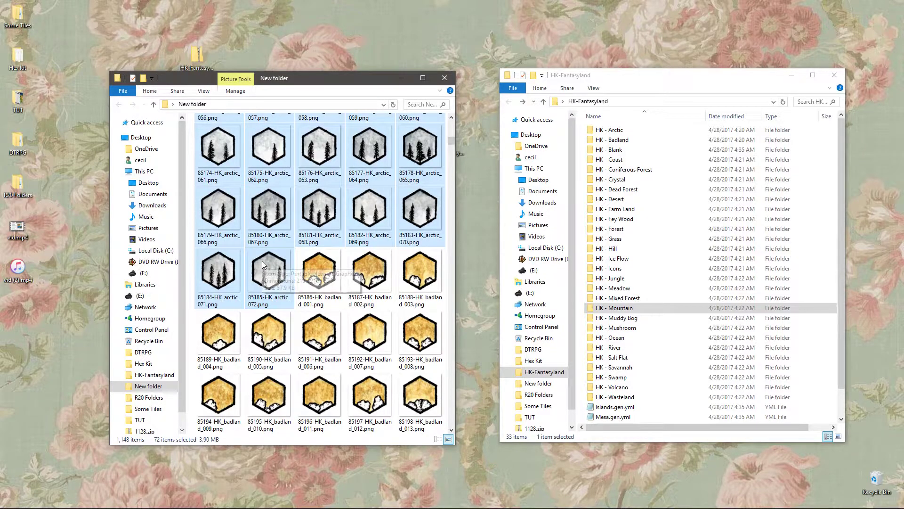
double_click(600, 130)
drag(383, 202, 655, 231)
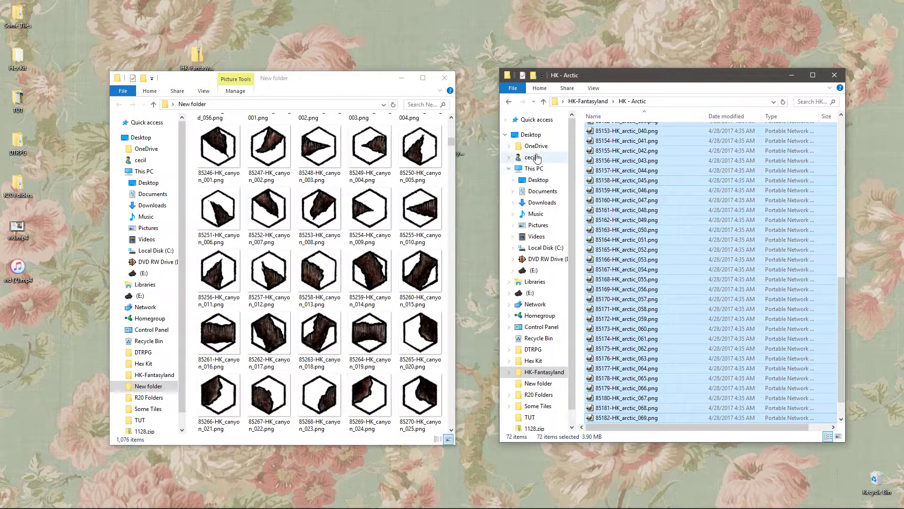
Move badland tiles 001 through 021 into HK - Badland.
click(511, 103)
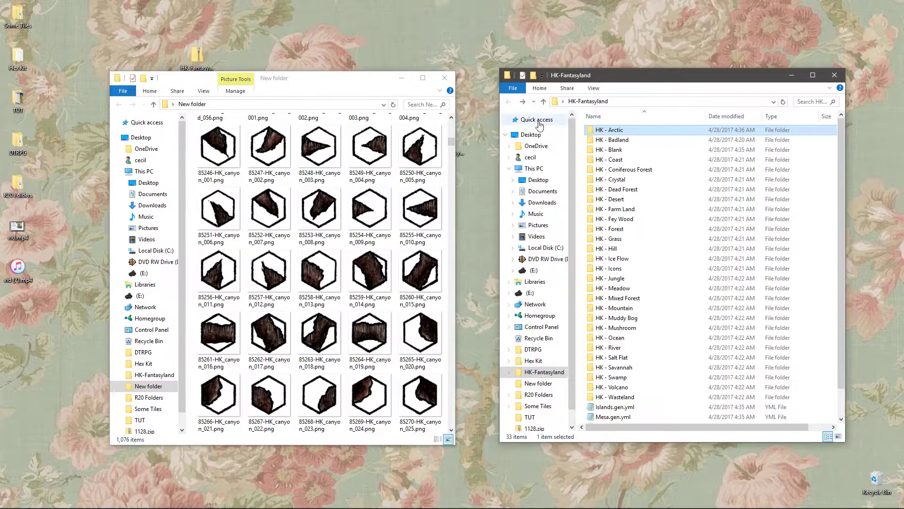
scroll(418, 163, up, 5)
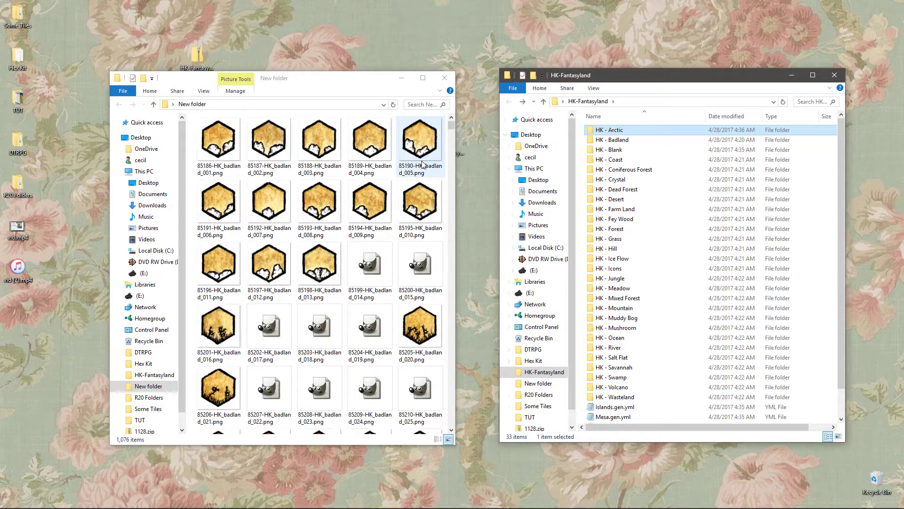
click(218, 142)
shift+click(216, 391)
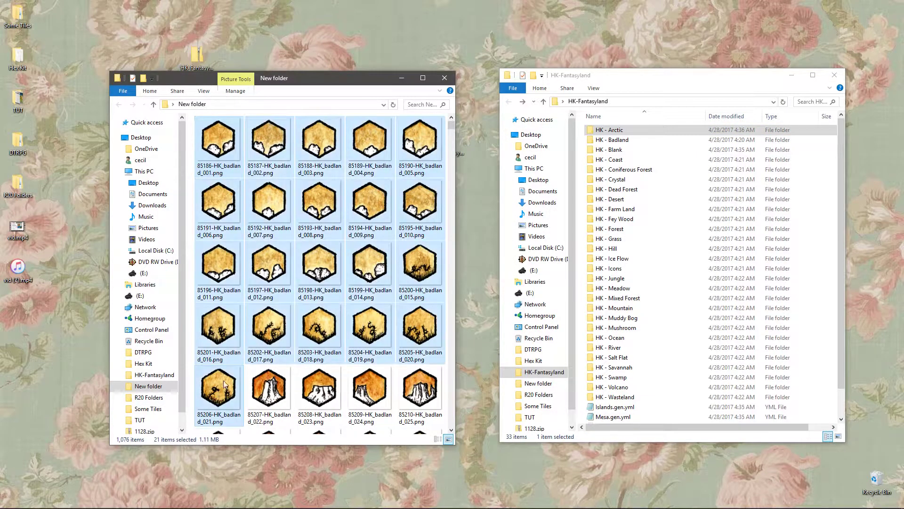
drag(226, 147, 618, 142)
Move the remaining 35 badland tiles, through badland_056, into HK - Badland.
double_click(619, 143)
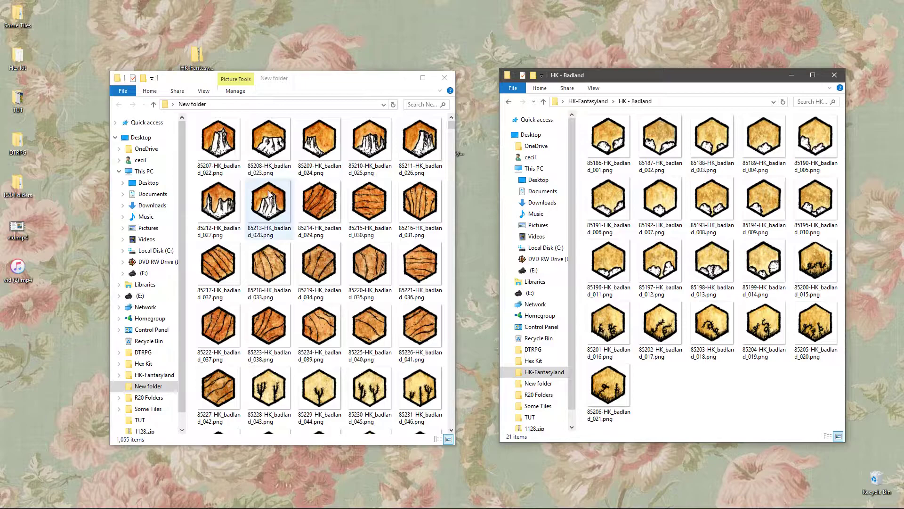
click(208, 146)
scroll(330, 188, down, 6)
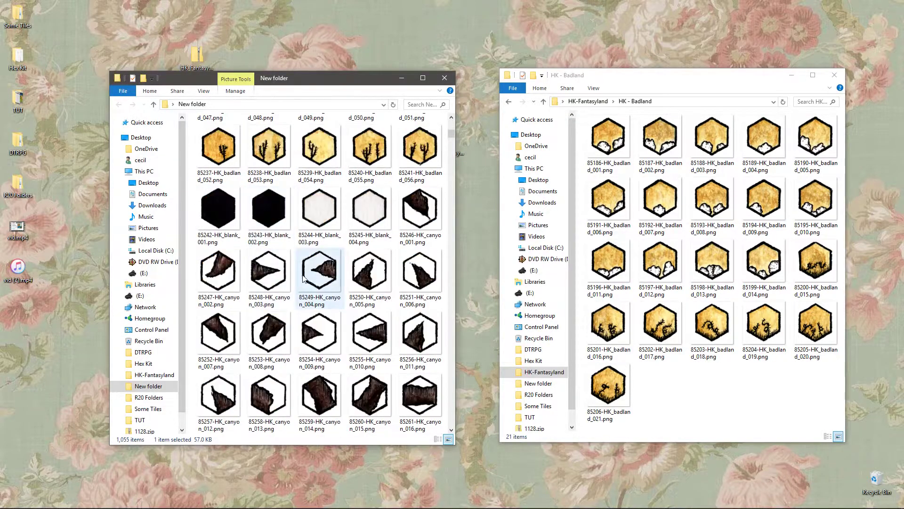
shift+click(419, 159)
drag(315, 154, 693, 402)
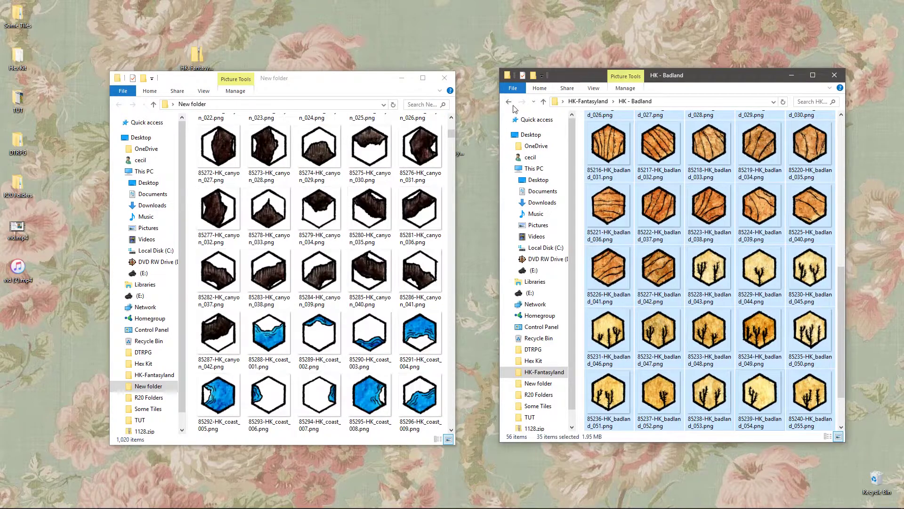
Check that HK - Blank already holds its blank tiles, then select the first coast tile.
click(543, 101)
double_click(608, 141)
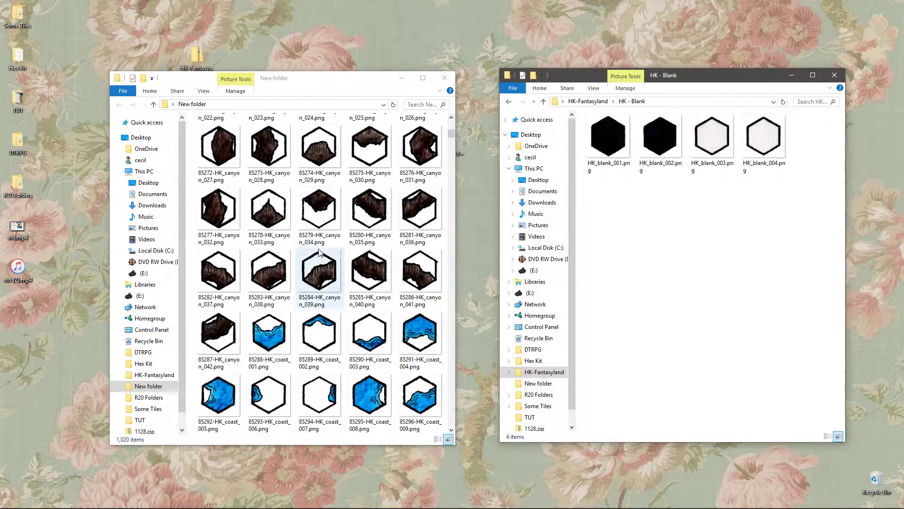
scroll(283, 229, up, 10)
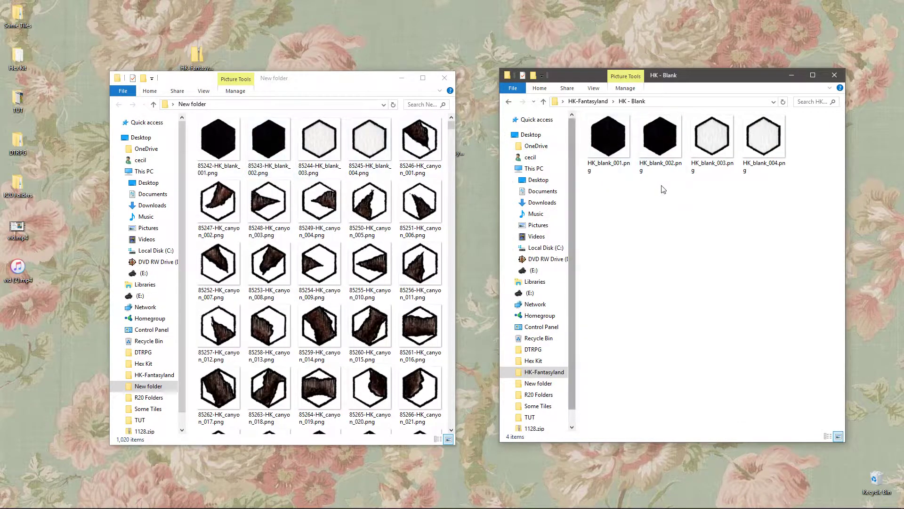
click(510, 101)
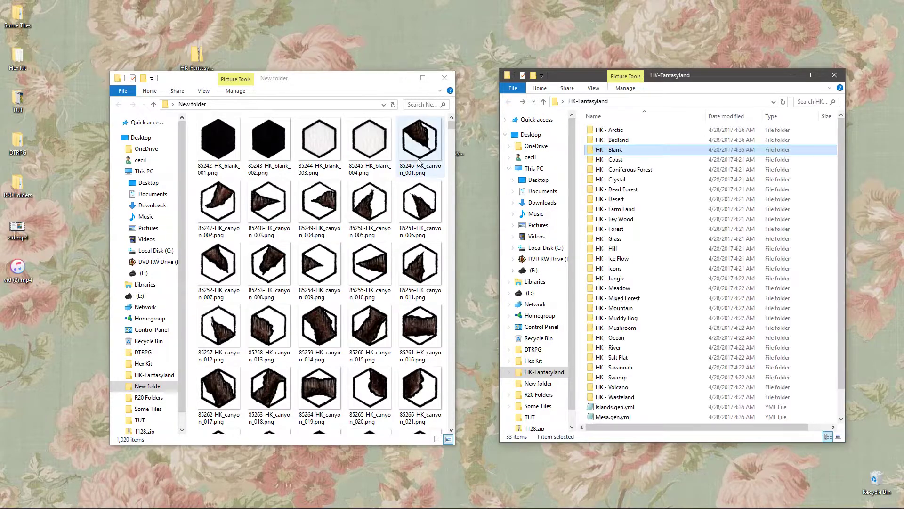
scroll(411, 216, down, 3)
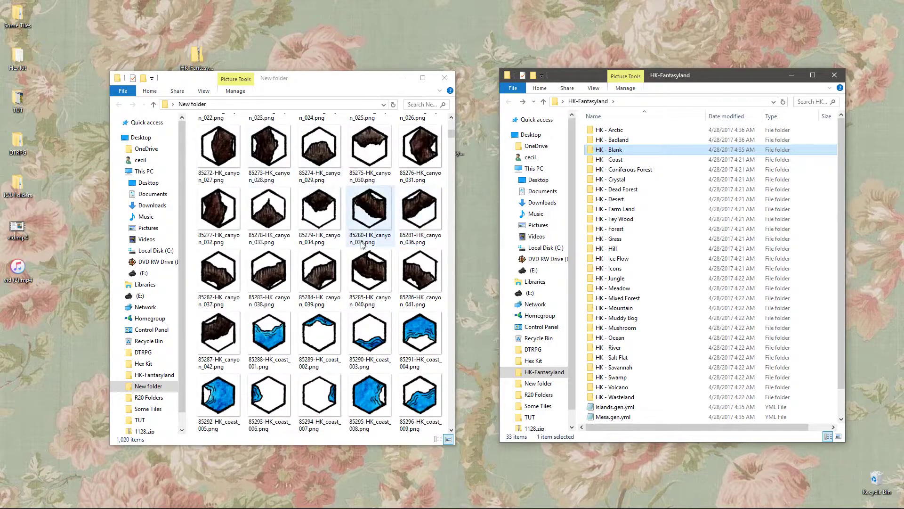
scroll(363, 243, down, 2)
click(273, 153)
Move all 129 coast tiles into the empty HK - Coast folder.
scroll(386, 303, down, 6)
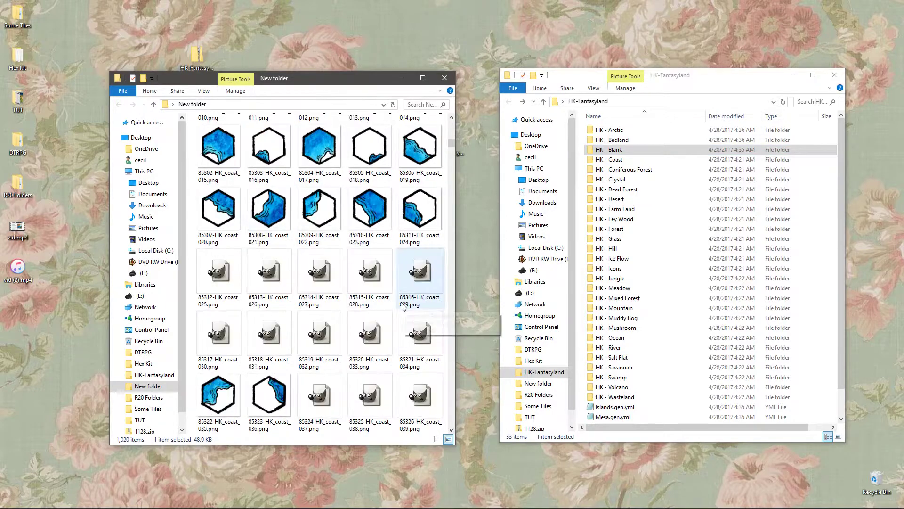
scroll(402, 307, down, 6)
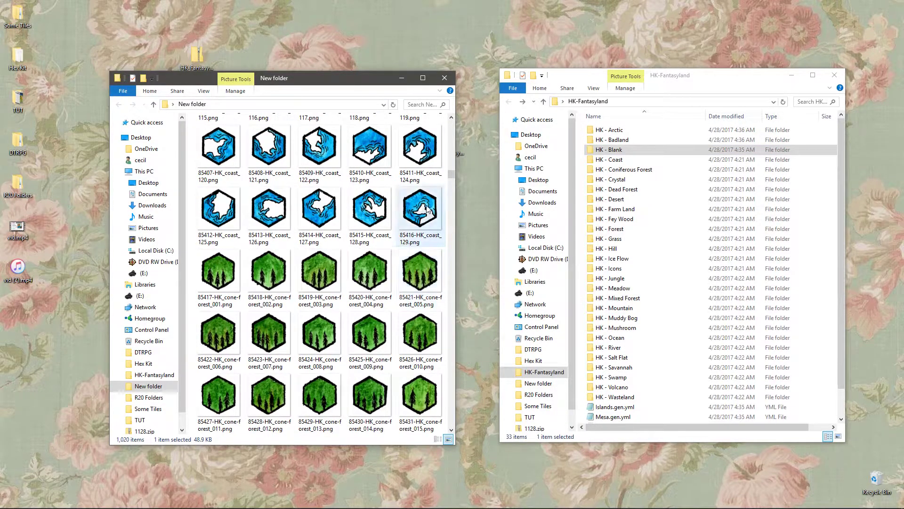
shift+click(430, 210)
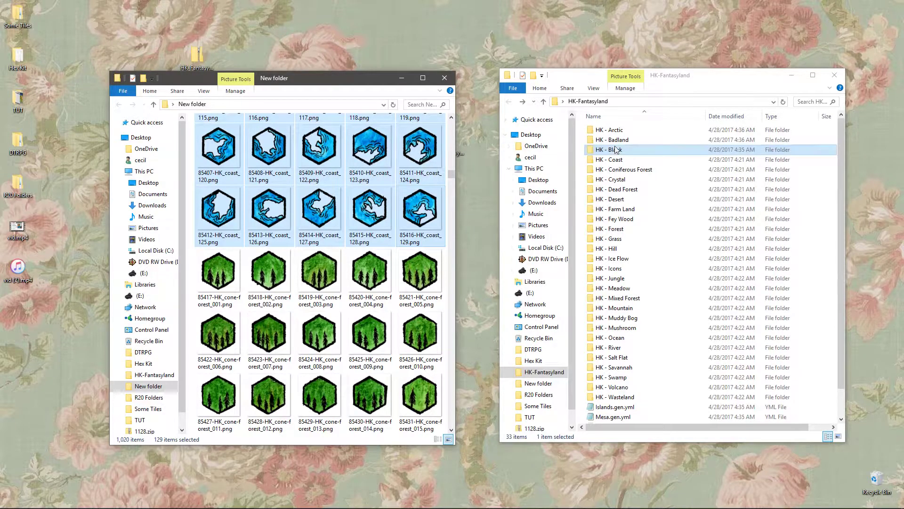
double_click(609, 160)
drag(322, 157, 689, 213)
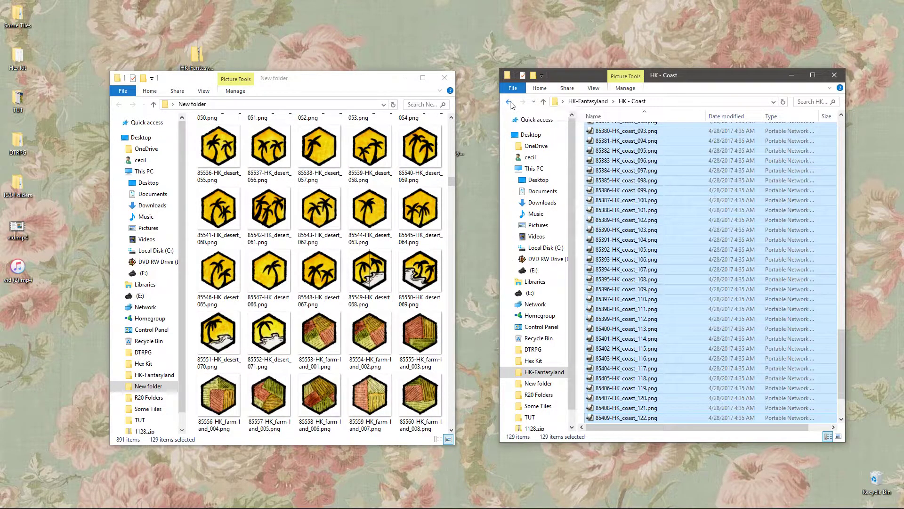
Confirm HK - Coniferous Forest is still empty, then leave New folder for Quick access.
click(510, 102)
double_click(630, 175)
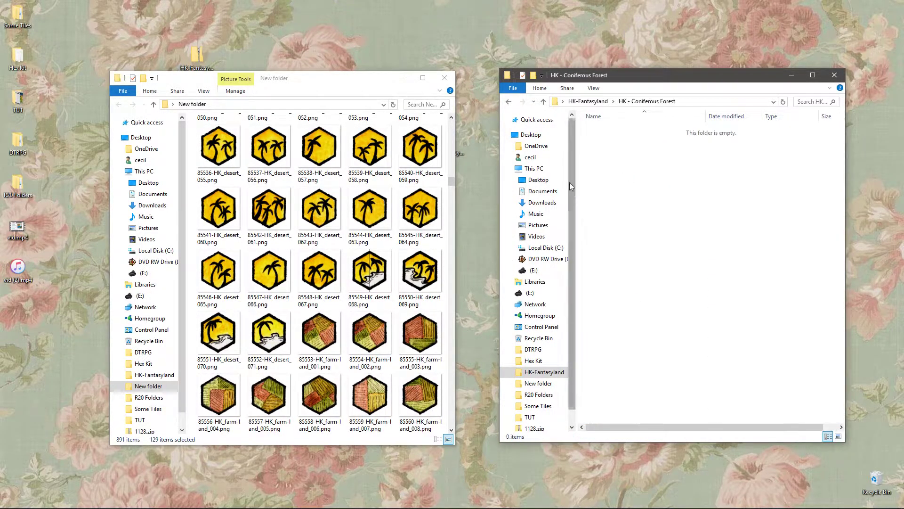
click(508, 101)
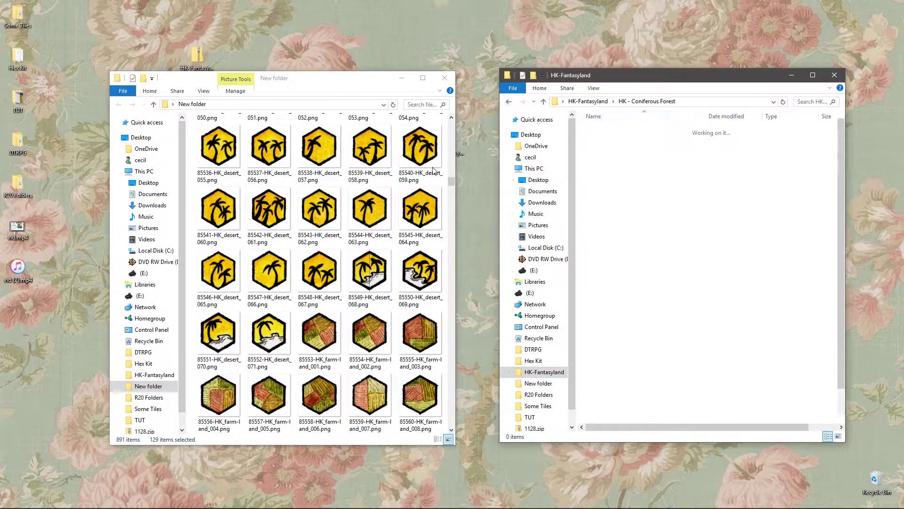
scroll(358, 222, up, 15)
scroll(358, 222, up, 5)
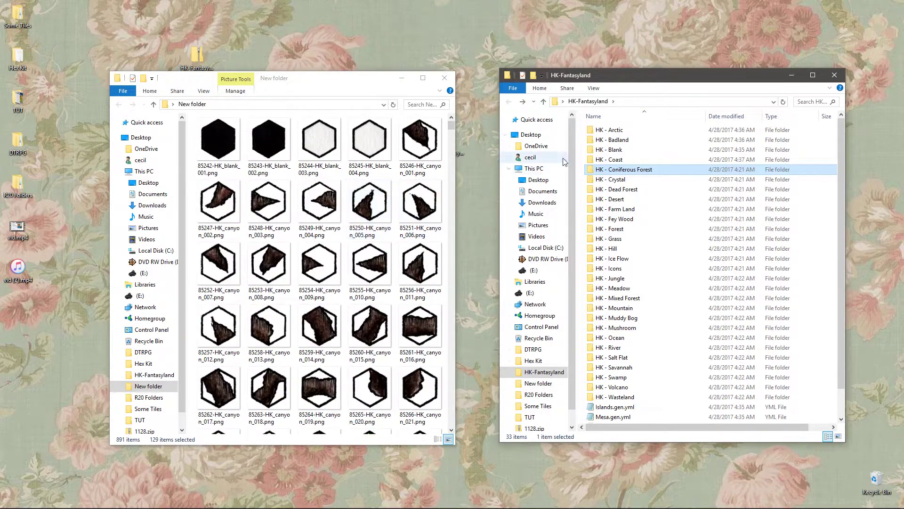
scroll(358, 222, down, 6)
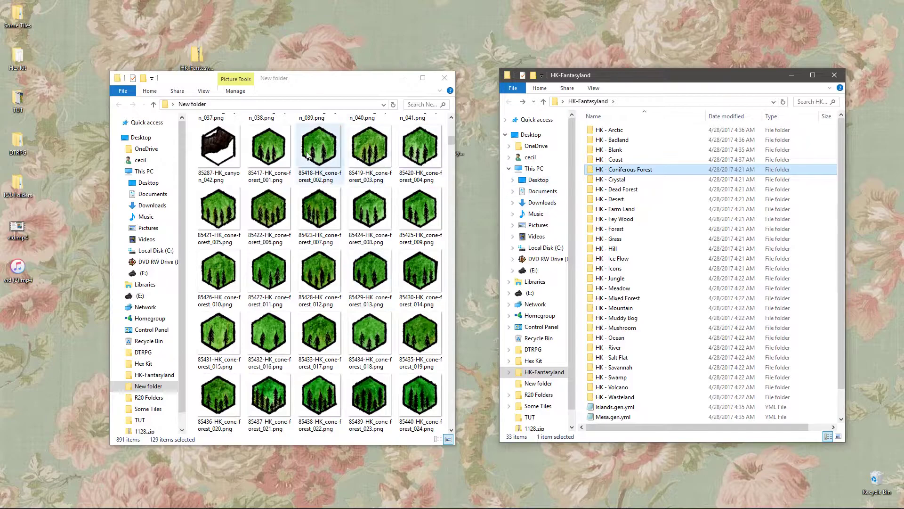
click(156, 122)
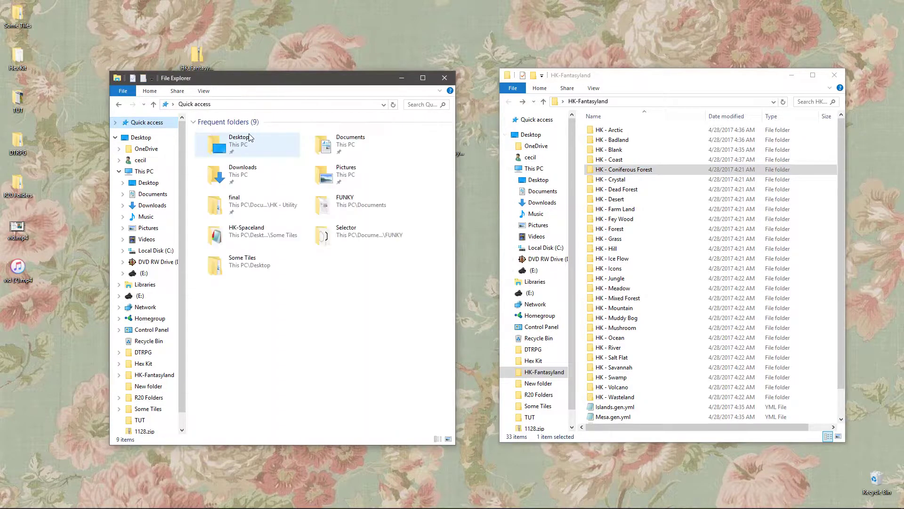
Reopen New folder from the desktop beside the HK-Fantasyland window.
click(154, 105)
click(443, 77)
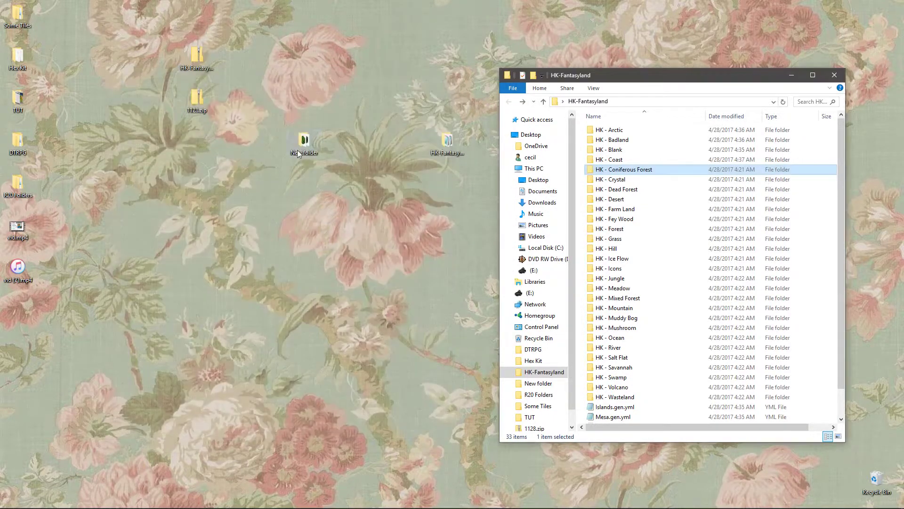
double_click(305, 140)
drag(754, 81, 275, 78)
scroll(225, 197, down, 10)
scroll(225, 197, down, 5)
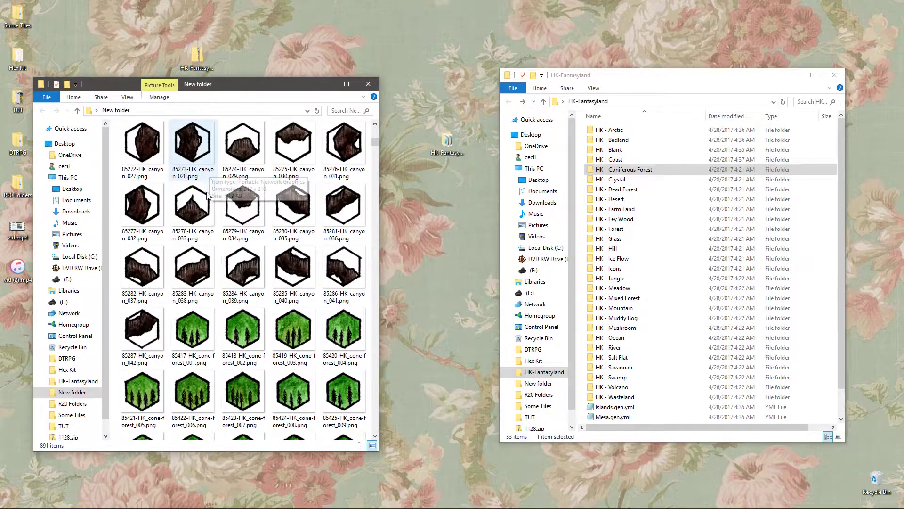
Move the 40 cone-forest tiles into HK - Coniferous Forest and check them there.
click(272, 292)
scroll(272, 292, up, 3)
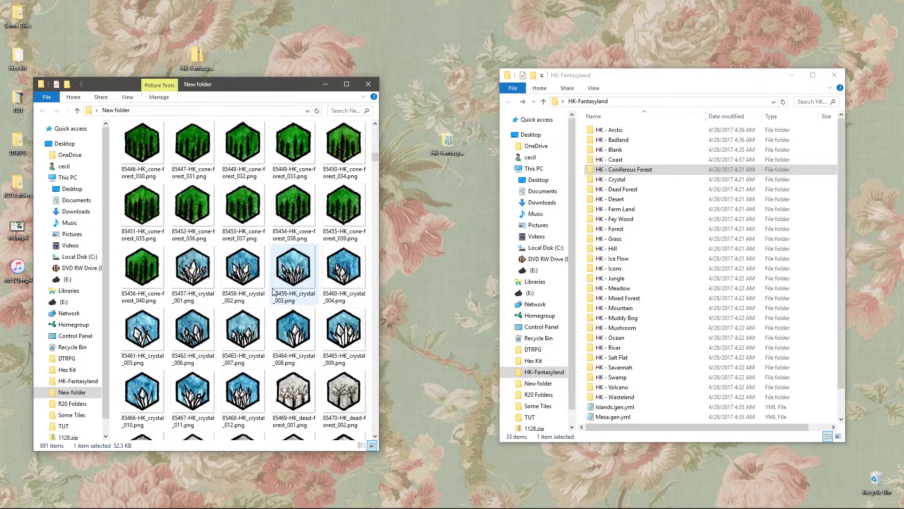
shift+click(144, 272)
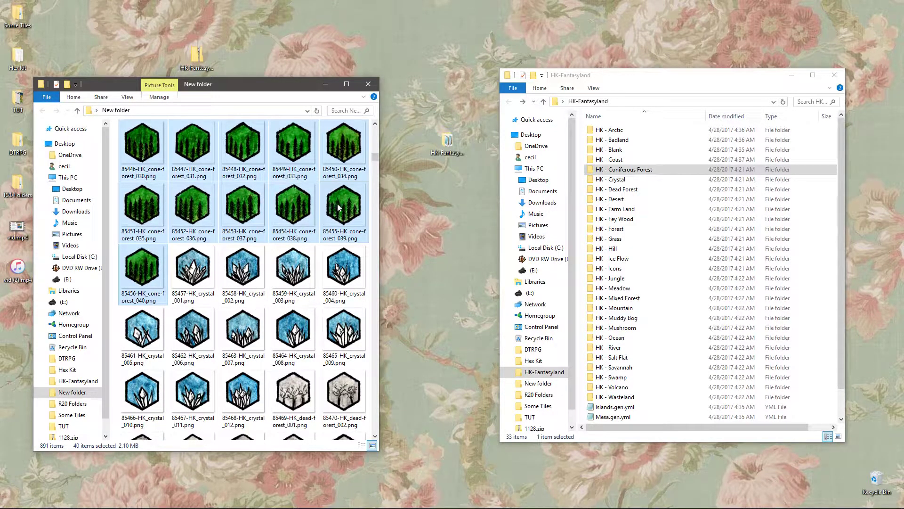
drag(338, 207, 623, 173)
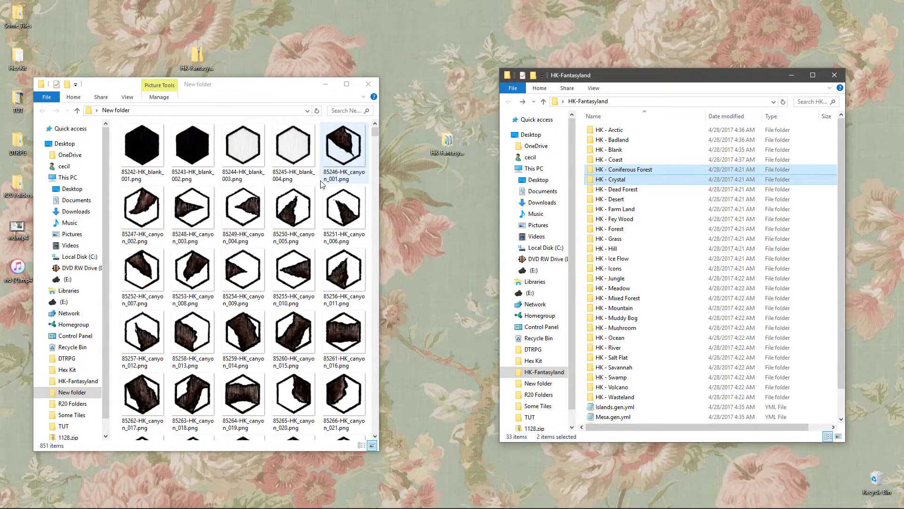
click(631, 171)
double_click(632, 170)
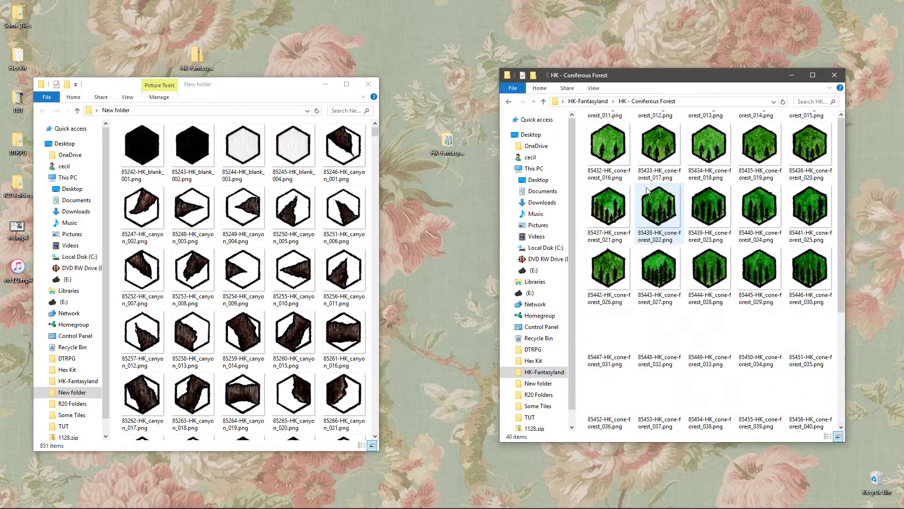
click(509, 101)
Move the 12 crystal tiles and 13 dead-forest tiles into their HK terrain folders.
scroll(203, 169, down, 9)
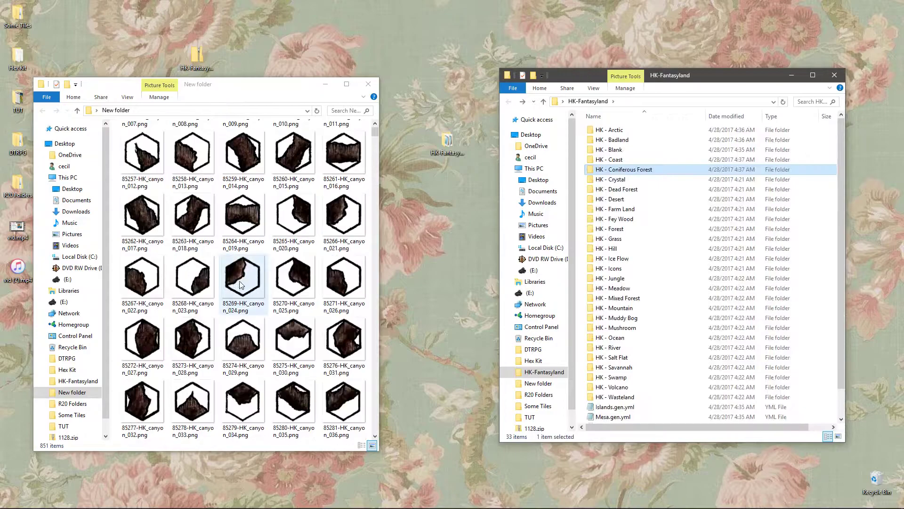
click(204, 170)
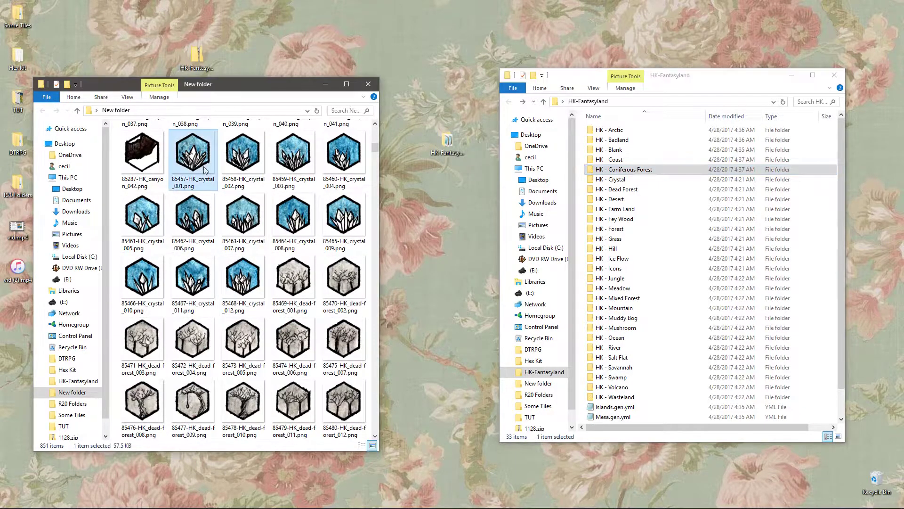
shift+click(262, 277)
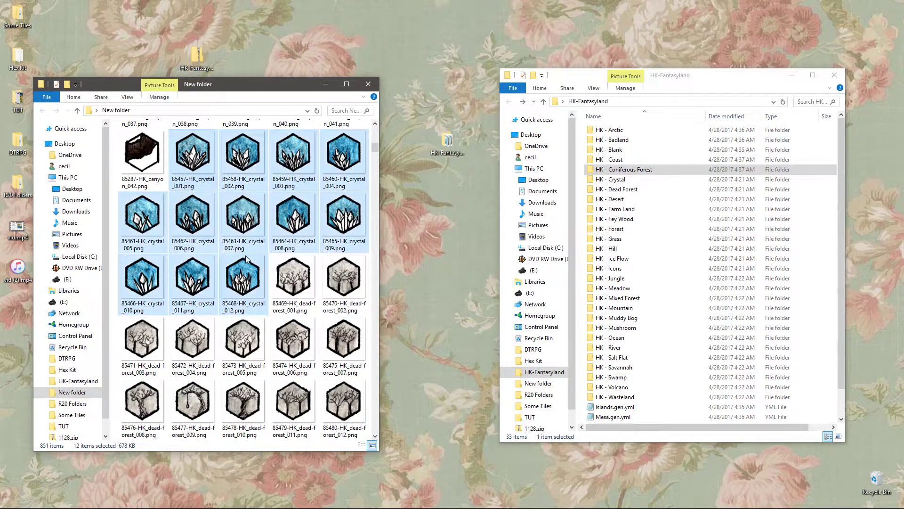
drag(251, 273, 607, 170)
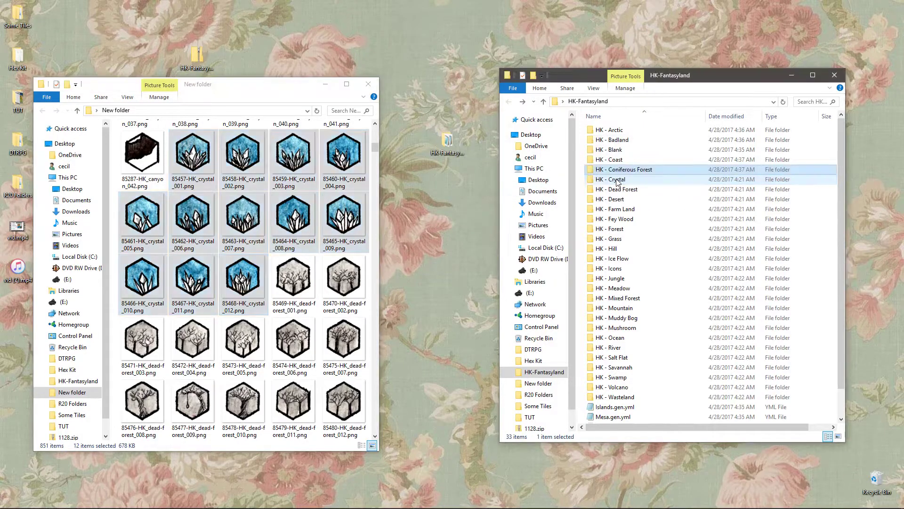
click(188, 139)
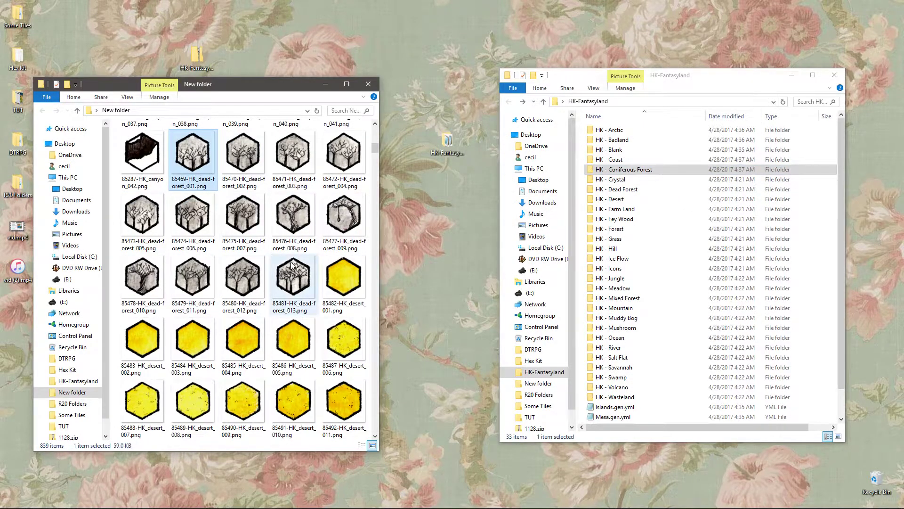
shift+click(296, 277)
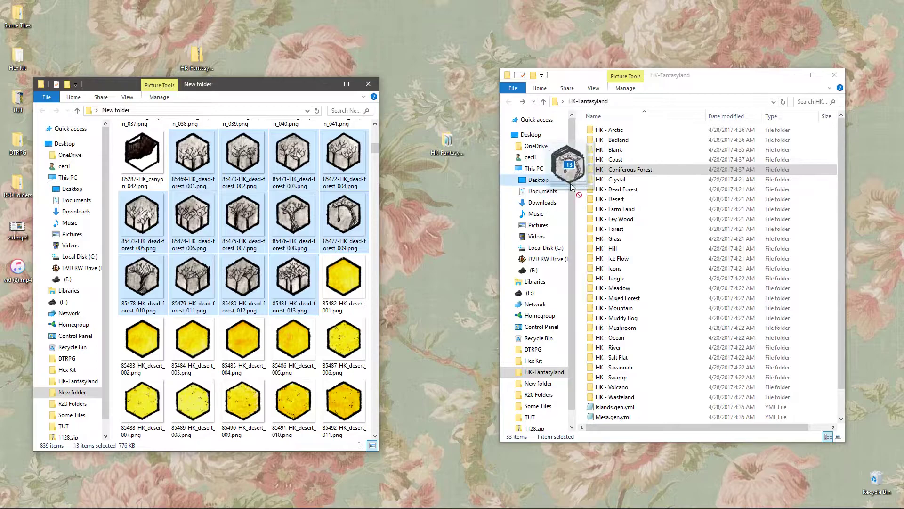
drag(570, 183, 612, 188)
Move the desert tiles out of New folder into their HK terrain folder.
click(197, 157)
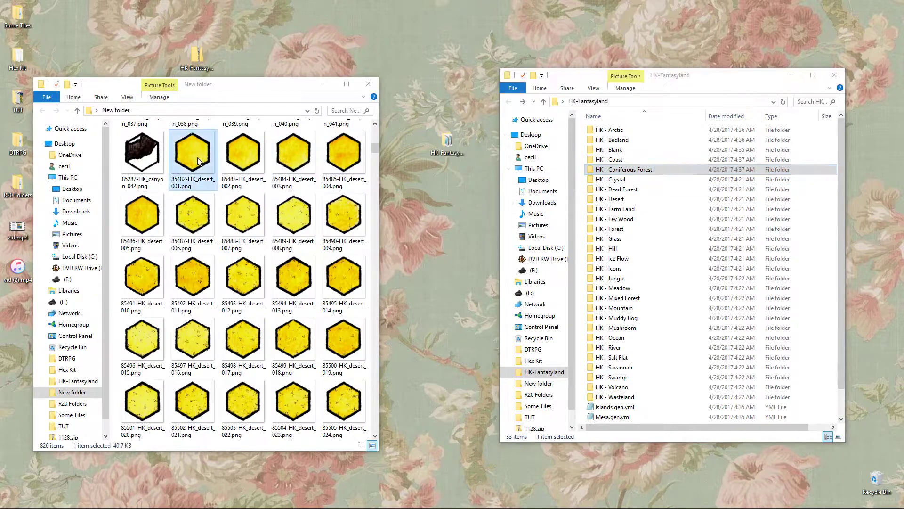
scroll(261, 321, down, 15)
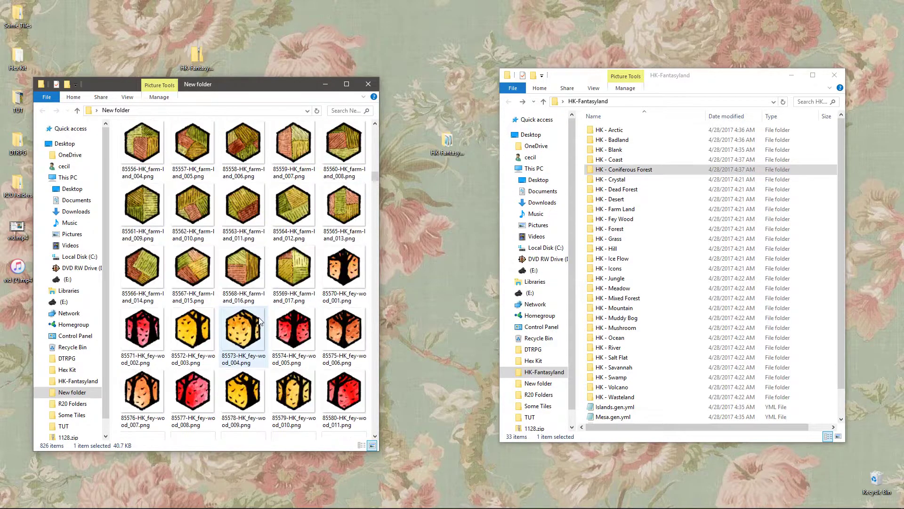
scroll(261, 321, up, 3)
shift+click(201, 264)
drag(298, 206, 611, 201)
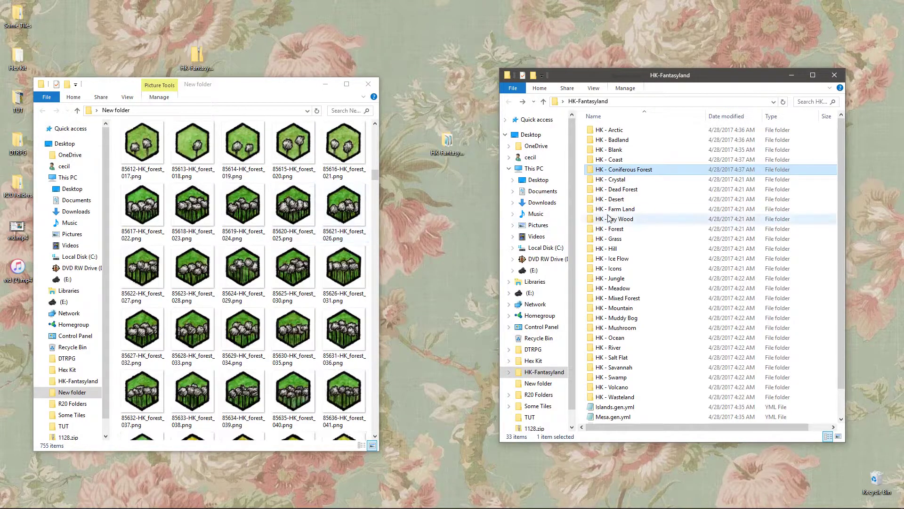
Move the 17 farm-land tiles into HK - Farm Land.
scroll(315, 244, down, 3)
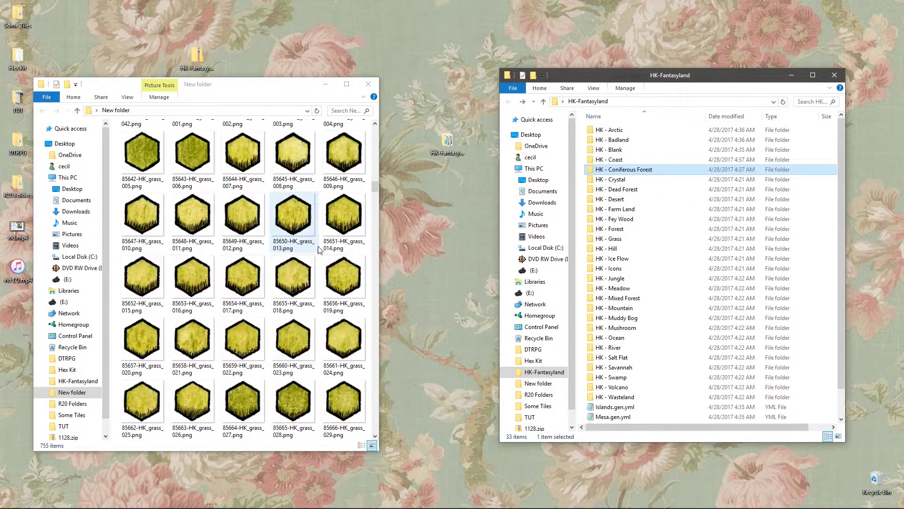
scroll(319, 250, up, 2)
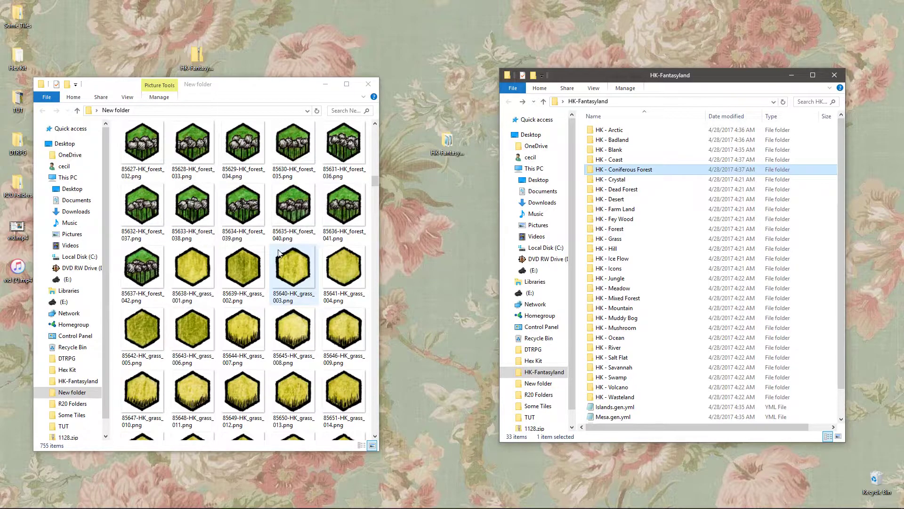
click(617, 208)
scroll(301, 283, up, 2)
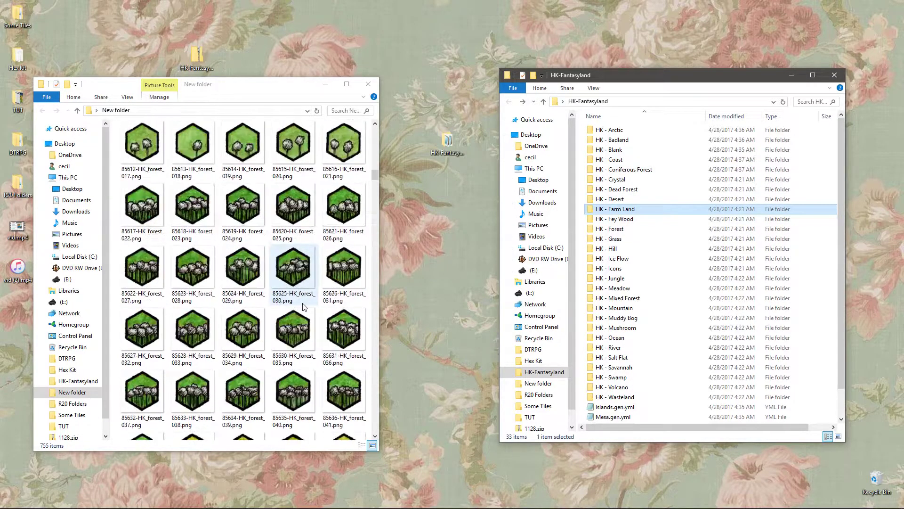
scroll(283, 282, up, 5)
click(203, 153)
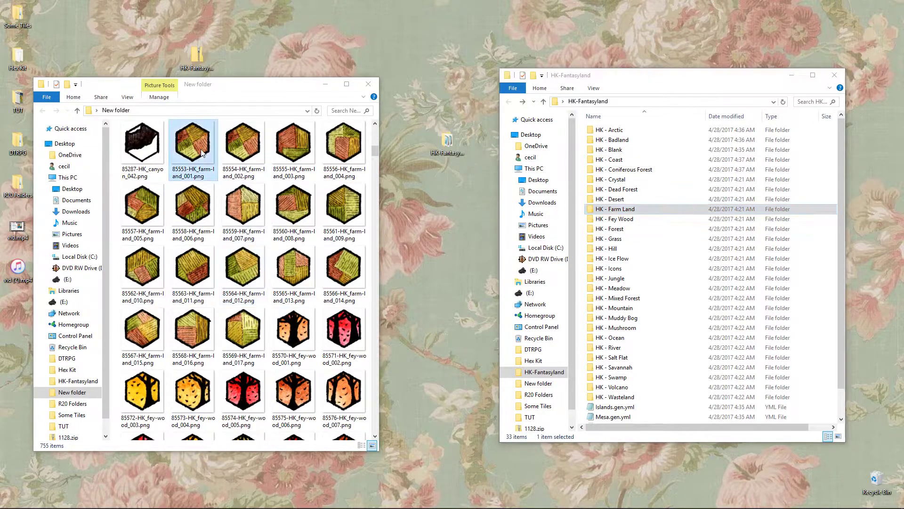
shift+click(236, 334)
drag(238, 270, 629, 209)
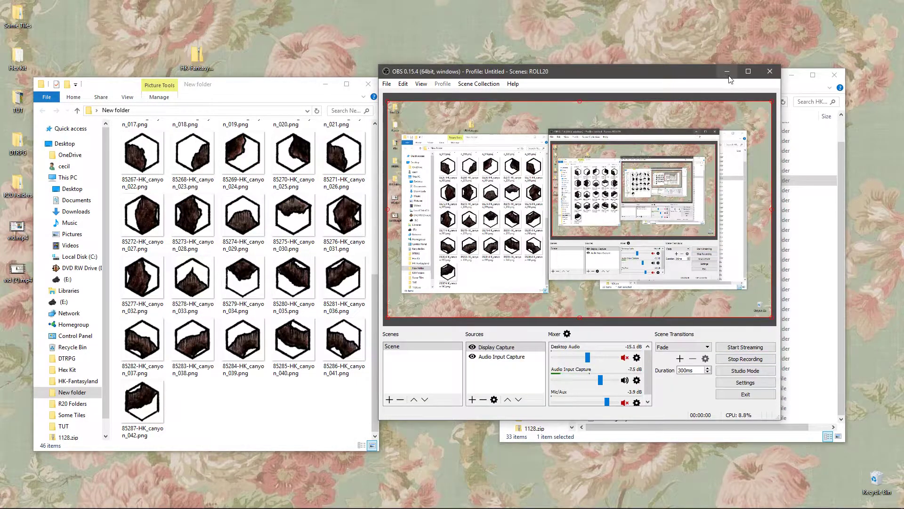
click(727, 72)
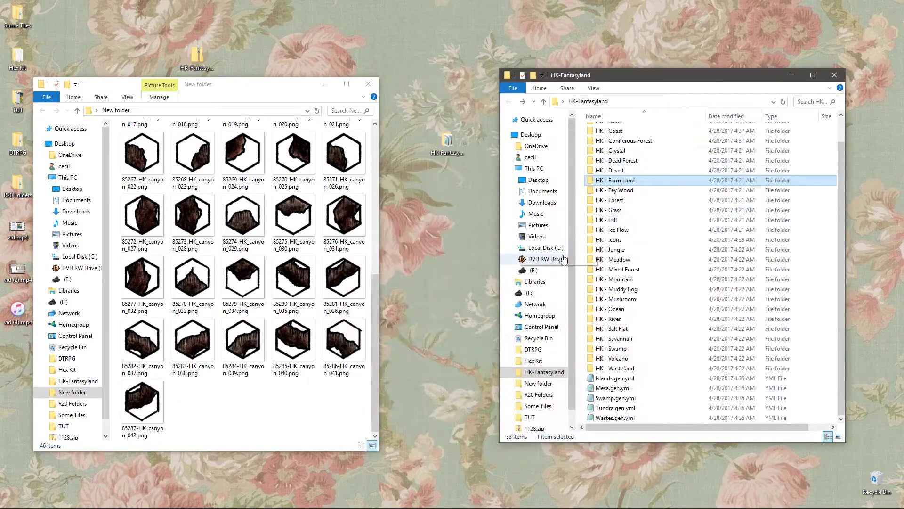
Open the Grass terrain folder and close the window of leftover unsorted tiles.
drag(244, 90, 310, 143)
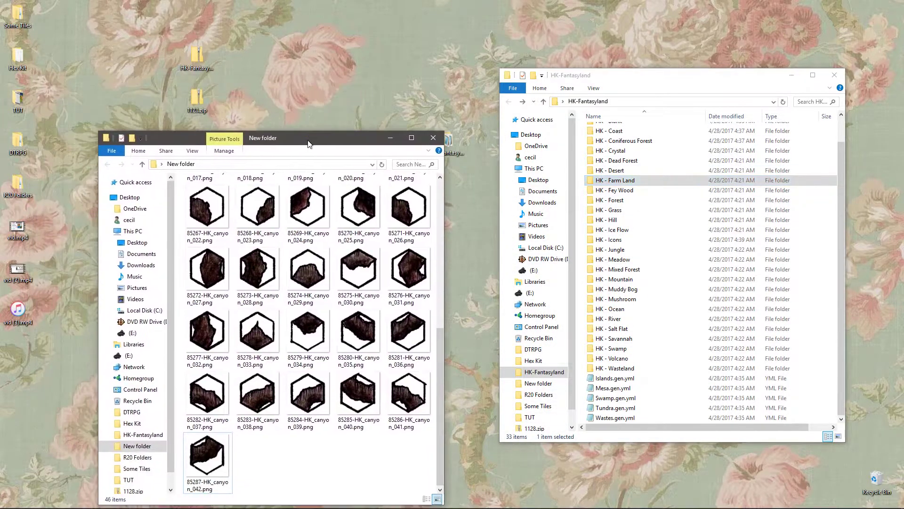
scroll(307, 342, up, 5)
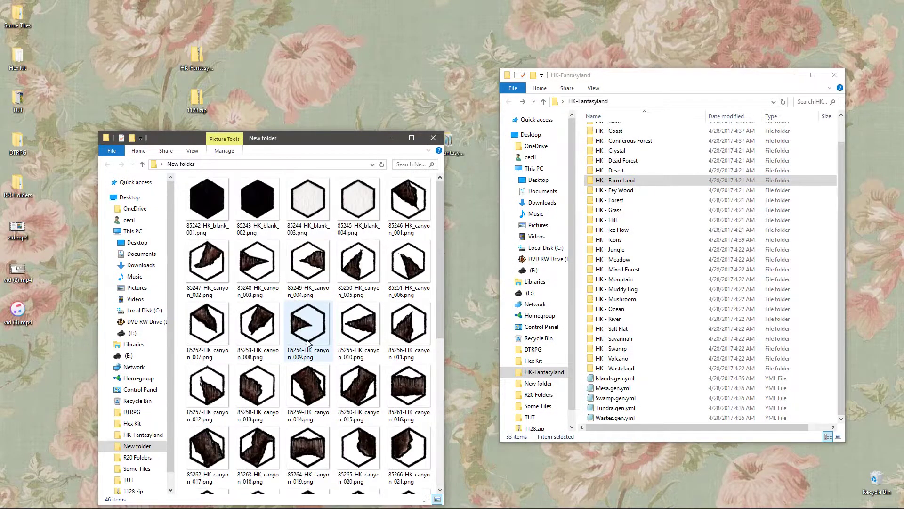
double_click(624, 210)
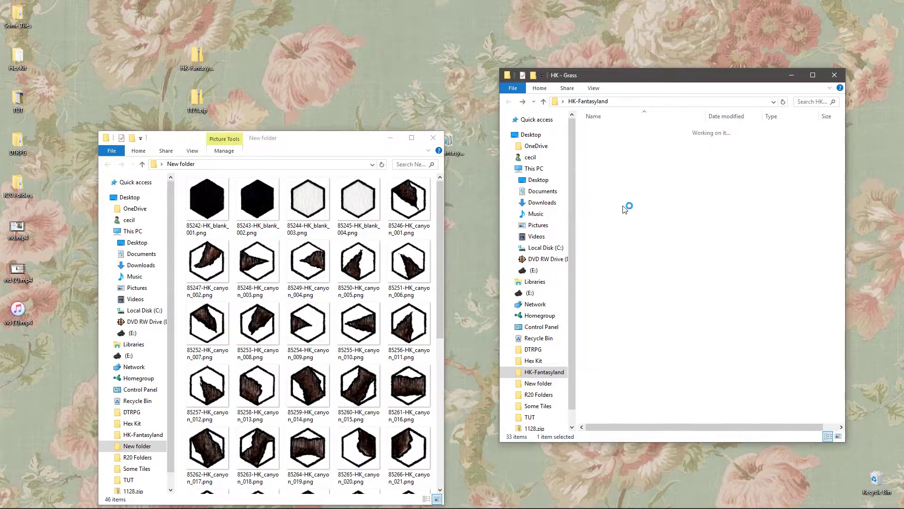
click(349, 150)
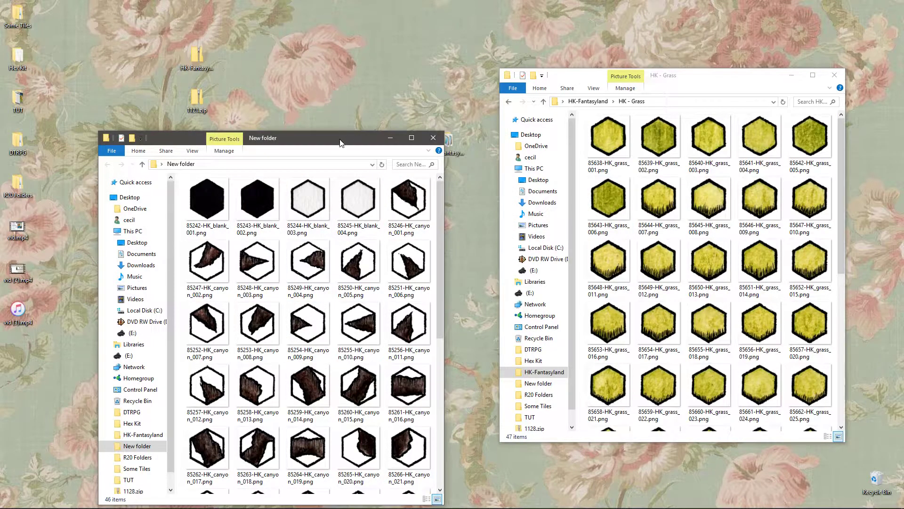
drag(341, 143, 342, 75)
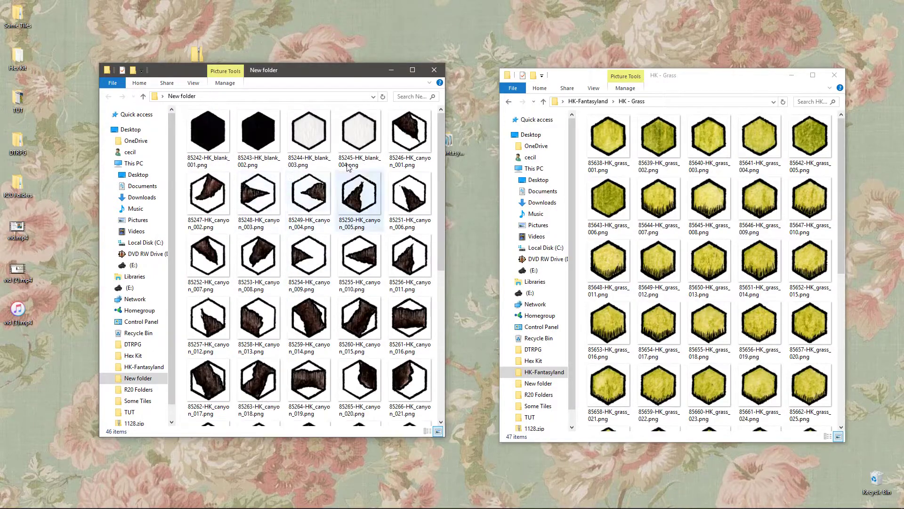
click(434, 71)
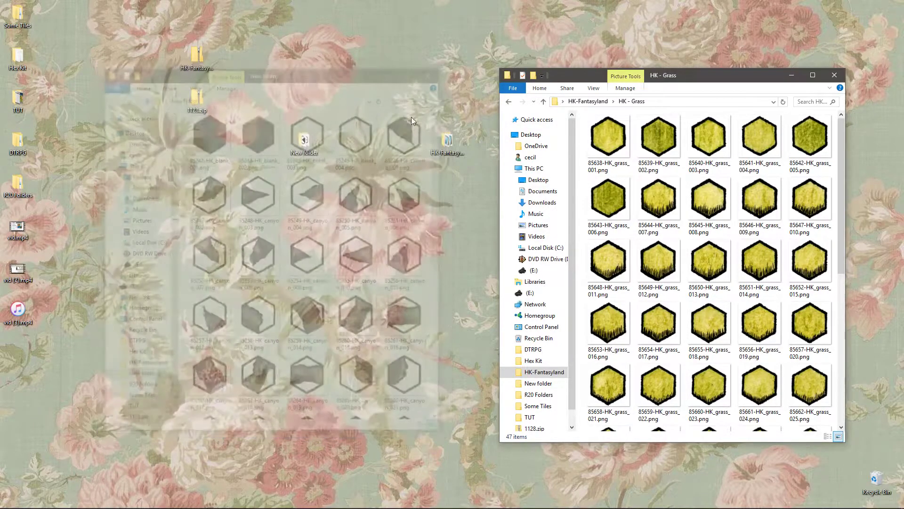
Delete the New folder from the desktop and close the HK - Grass window.
click(306, 144)
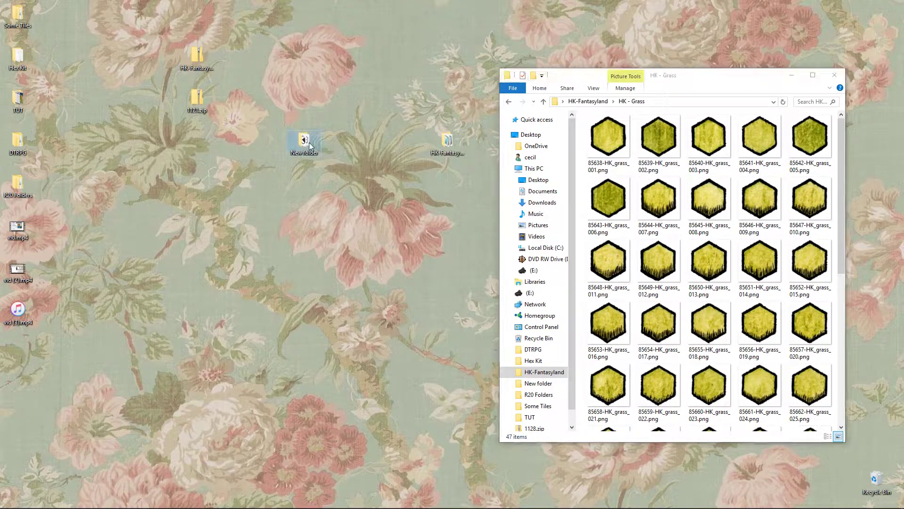
key(Delete)
key(Return)
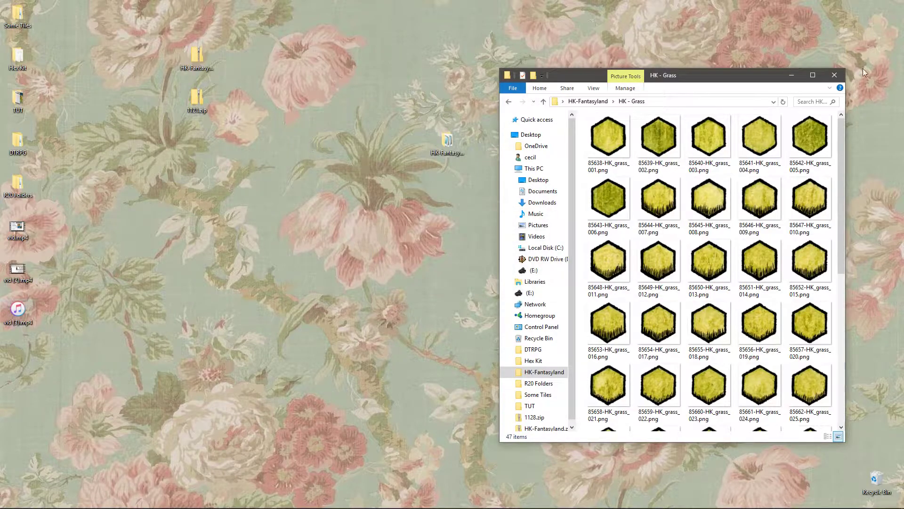
click(835, 75)
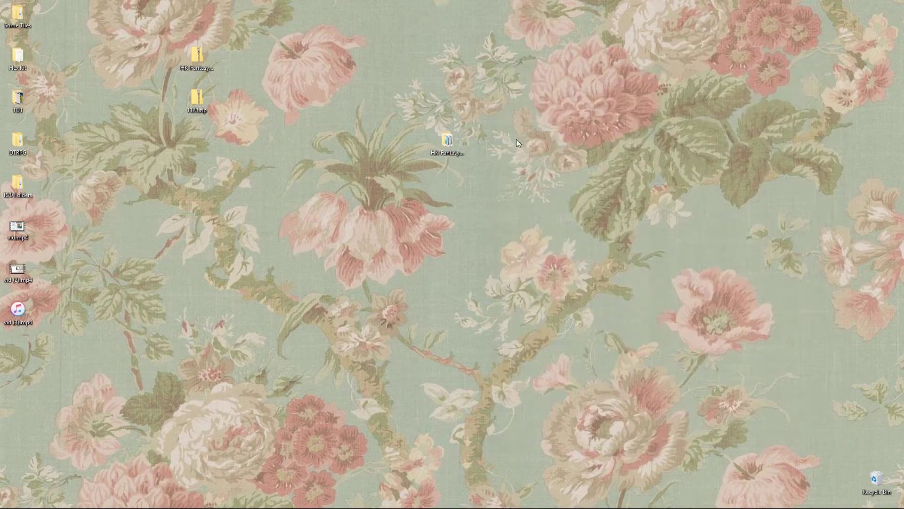
Open HK-Fantasyland and check the tiles in its HK - Farm Land folder.
double_click(448, 140)
scroll(240, 175, down, 1)
double_click(241, 175)
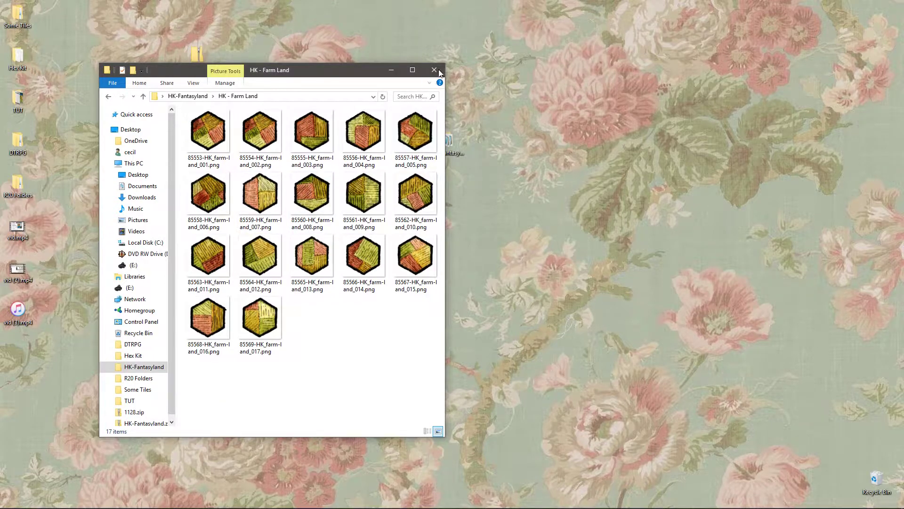
click(434, 70)
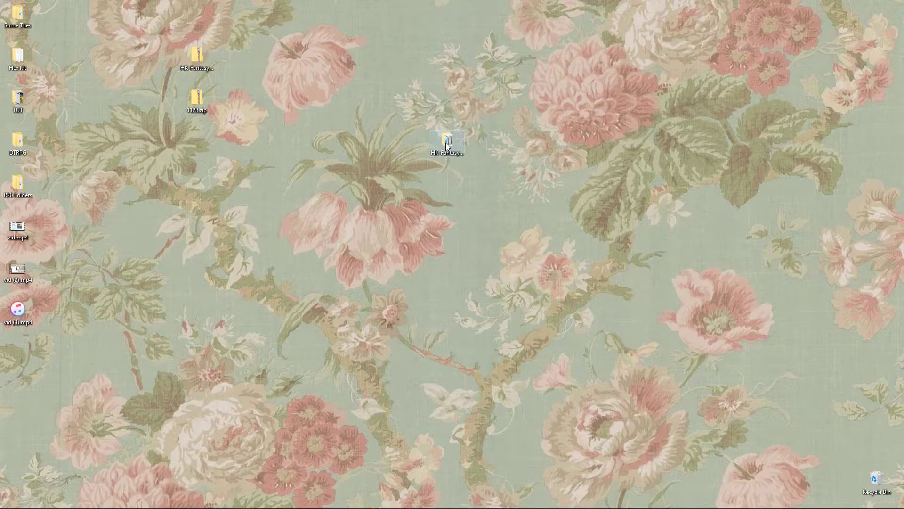
Drop the HK-Fantasyland folder into the Hex Kit folder, then launch Hex Kit.exe.
double_click(14, 61)
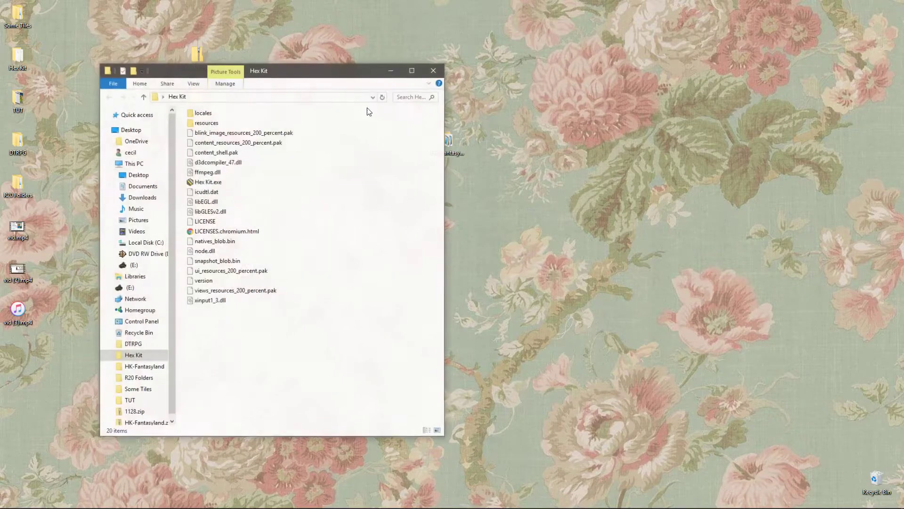
drag(321, 77, 702, 103)
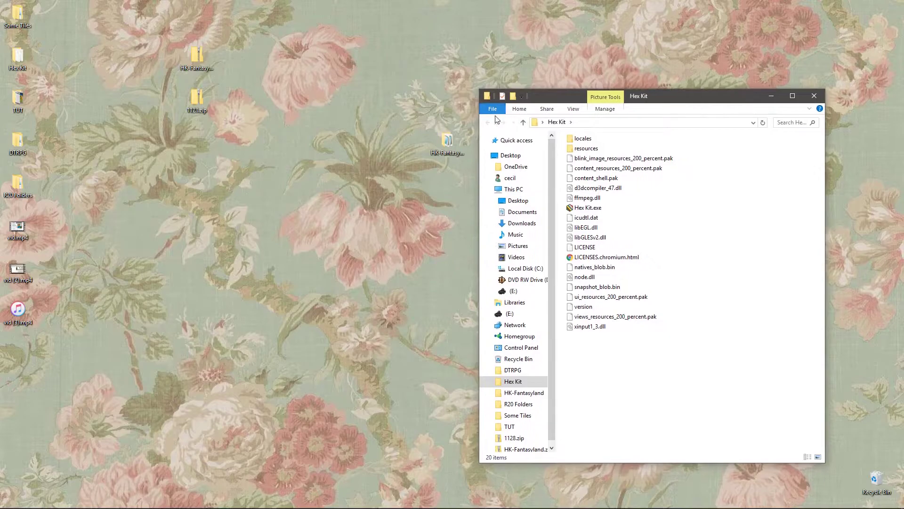
drag(447, 142, 656, 362)
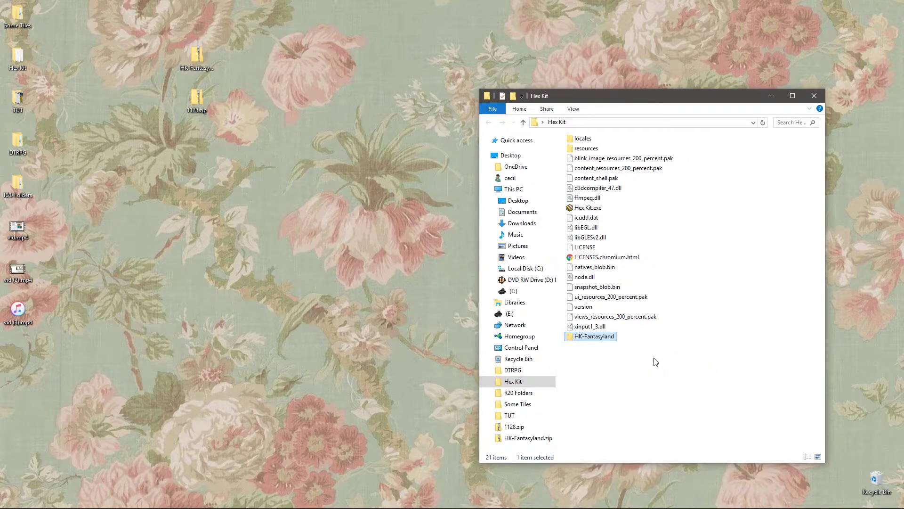
double_click(581, 212)
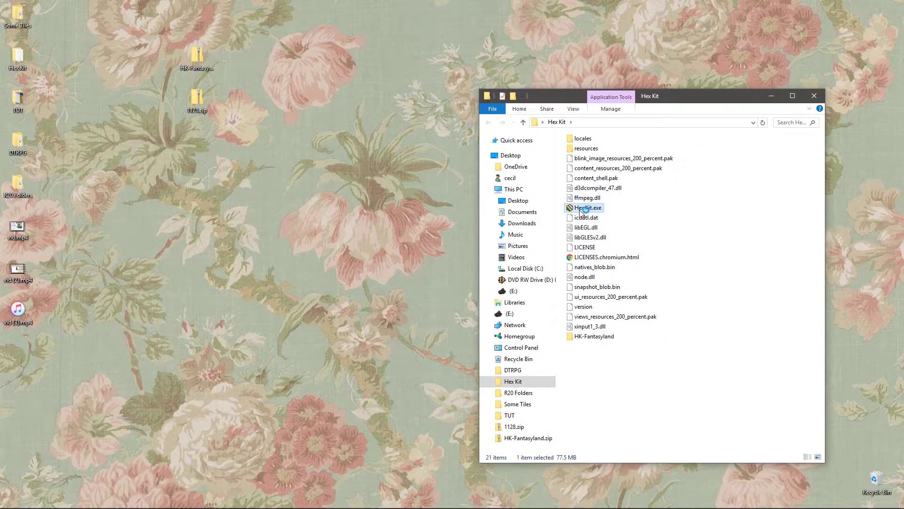
Import Desktop > Hex Kit > HK-Fantasyland as a tileset, accepting the default import settings.
click(813, 97)
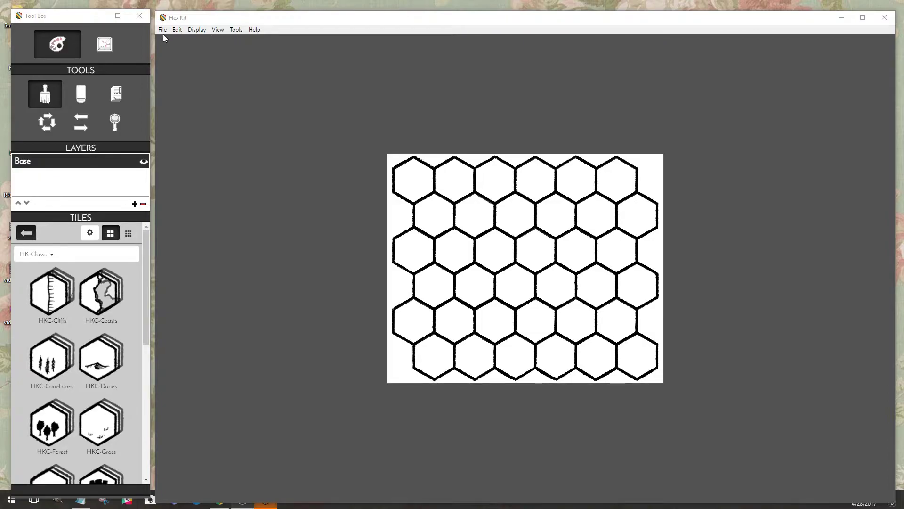
click(163, 31)
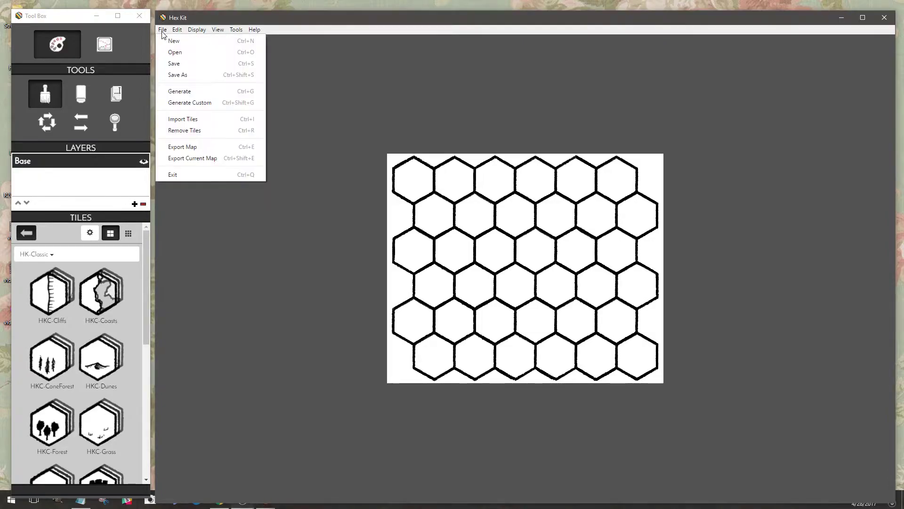
click(193, 120)
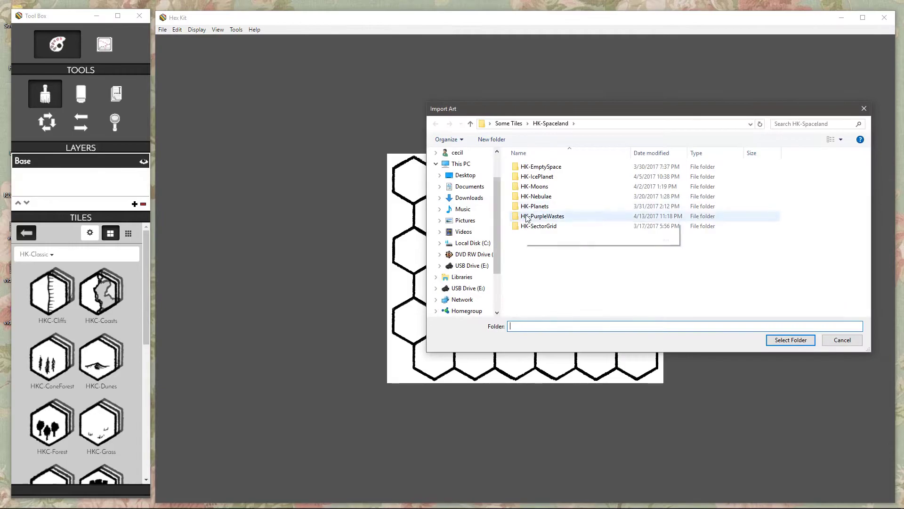
click(471, 124)
click(471, 125)
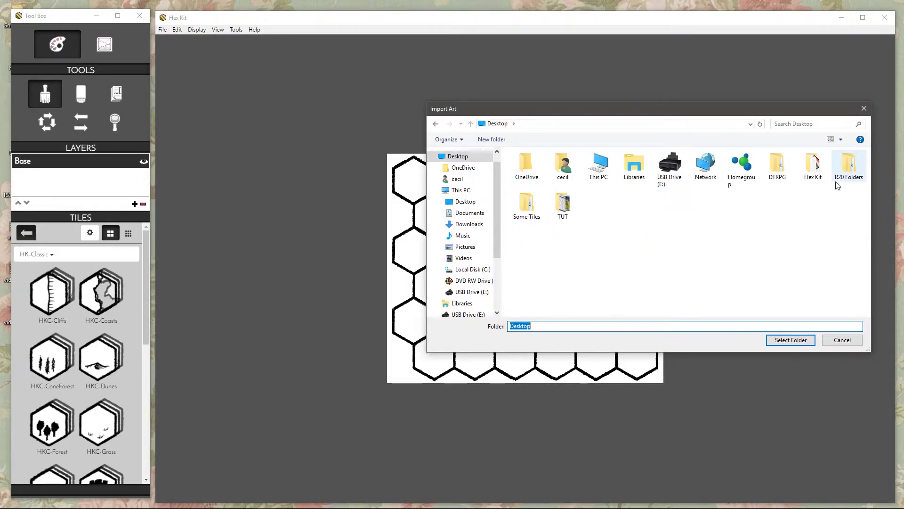
double_click(814, 165)
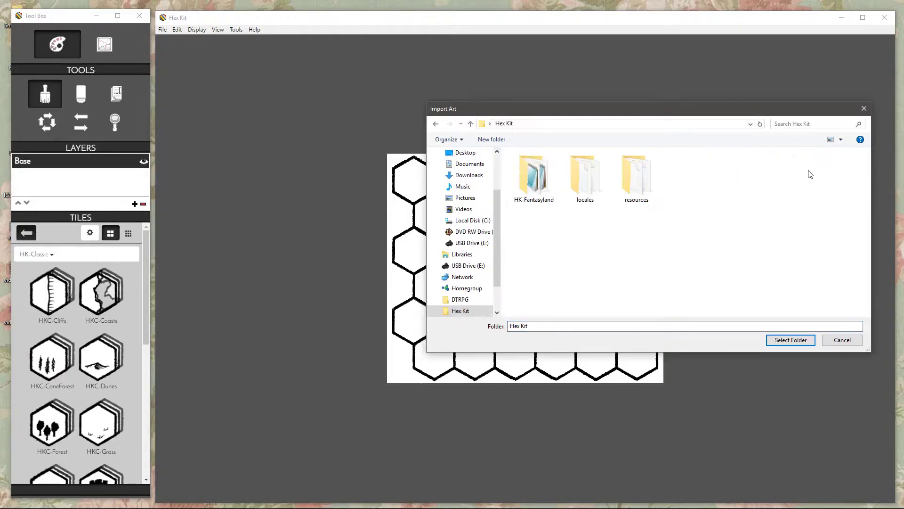
click(530, 179)
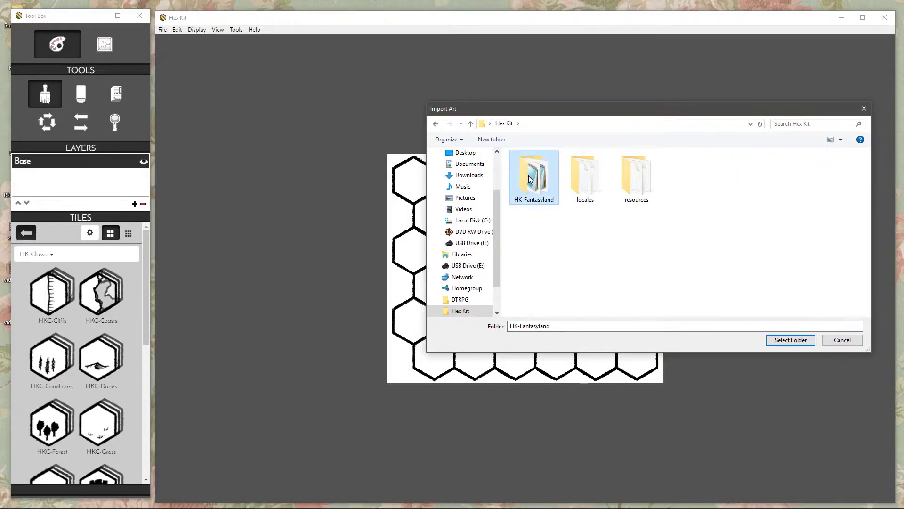
click(795, 340)
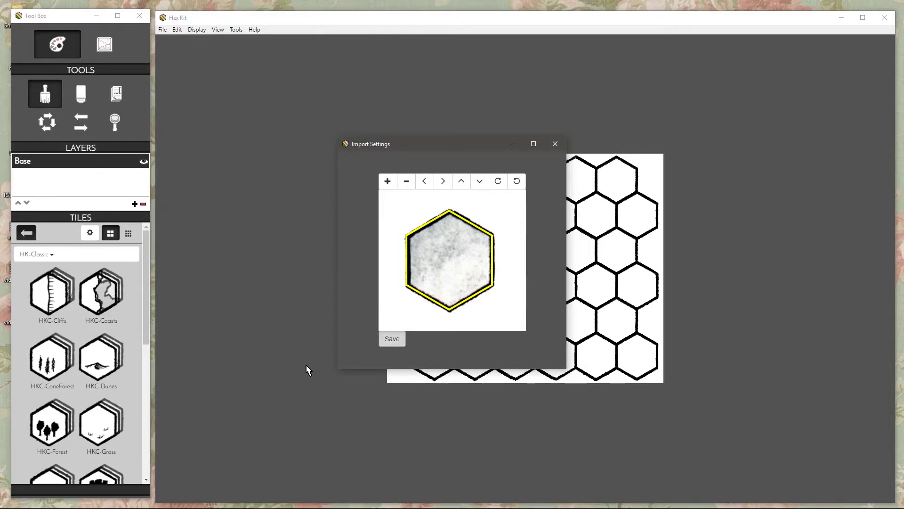
key(Escape)
click(88, 255)
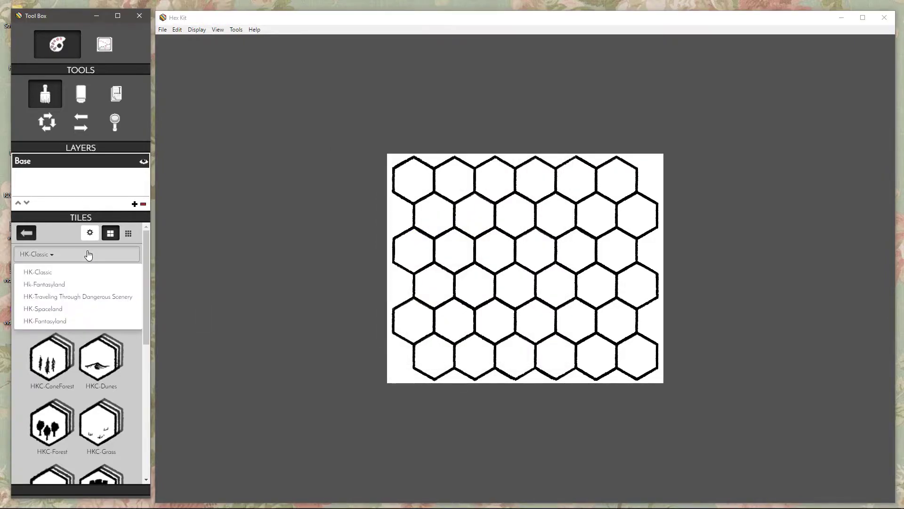
Select the HK - Badland tile from Hk-Fantasyland and paint it across most of the map.
click(81, 287)
scroll(79, 372, down, 5)
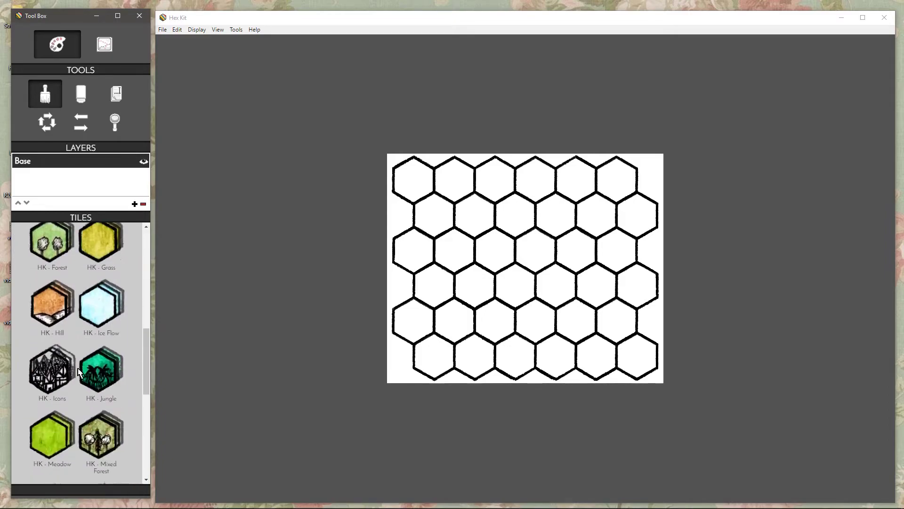
scroll(78, 372, down, 4)
scroll(82, 368, up, 10)
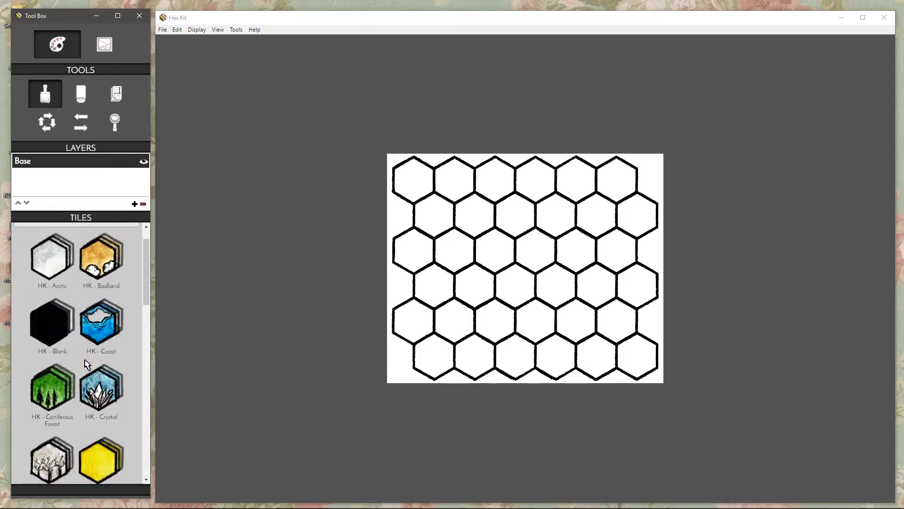
scroll(84, 365, up, 1)
click(100, 294)
click(496, 250)
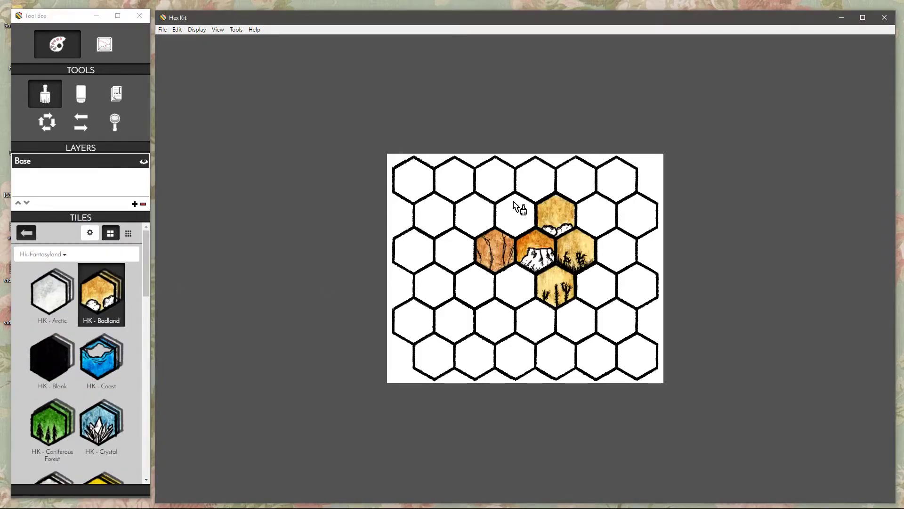
mouse_move(515, 205)
mouse_down()
mouse_move(421, 280)
mouse_move(663, 267)
mouse_move(611, 330)
mouse_move(529, 340)
mouse_move(573, 321)
mouse_move(591, 366)
mouse_move(602, 254)
mouse_move(585, 189)
mouse_move(486, 274)
mouse_move(482, 298)
mouse_up()
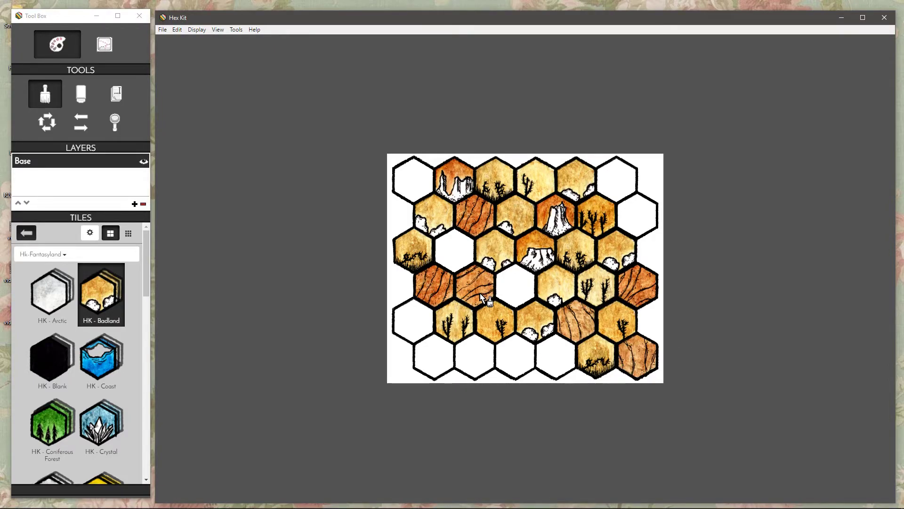